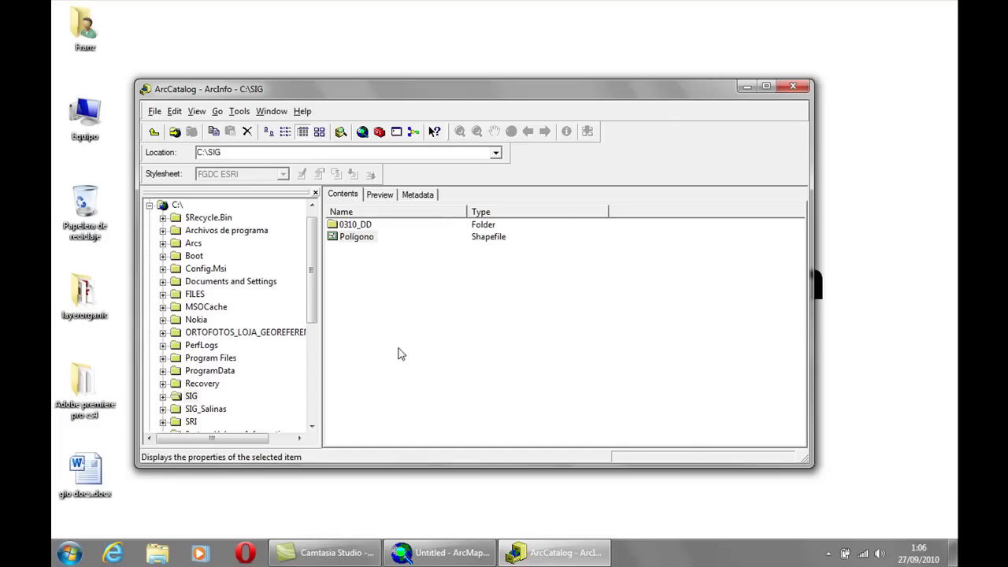
Step: Assign the predefined projected coordinate system WGS 1984 UTM Zone 17S to the Polígono shapefile
right_click(364, 240)
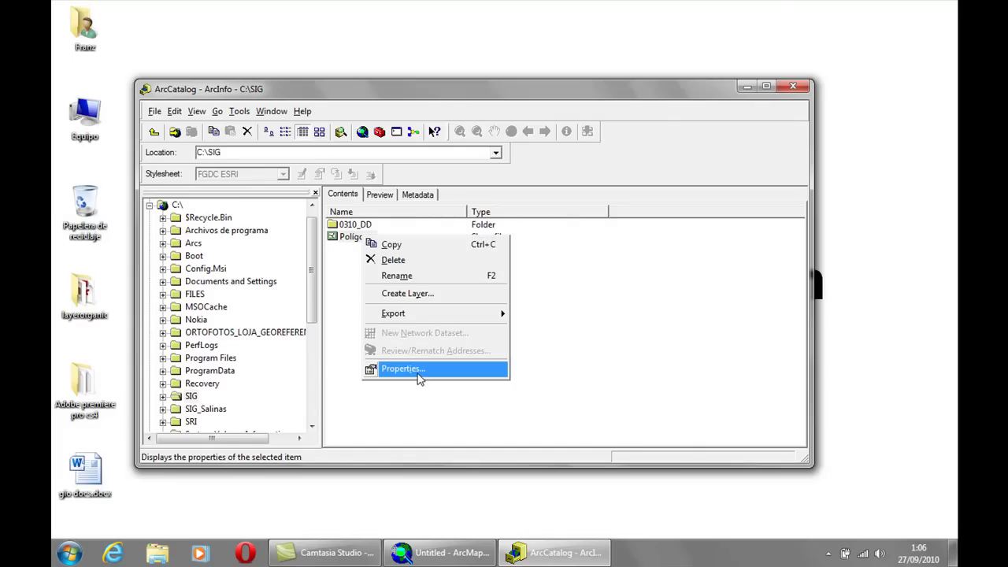
left_click(419, 377)
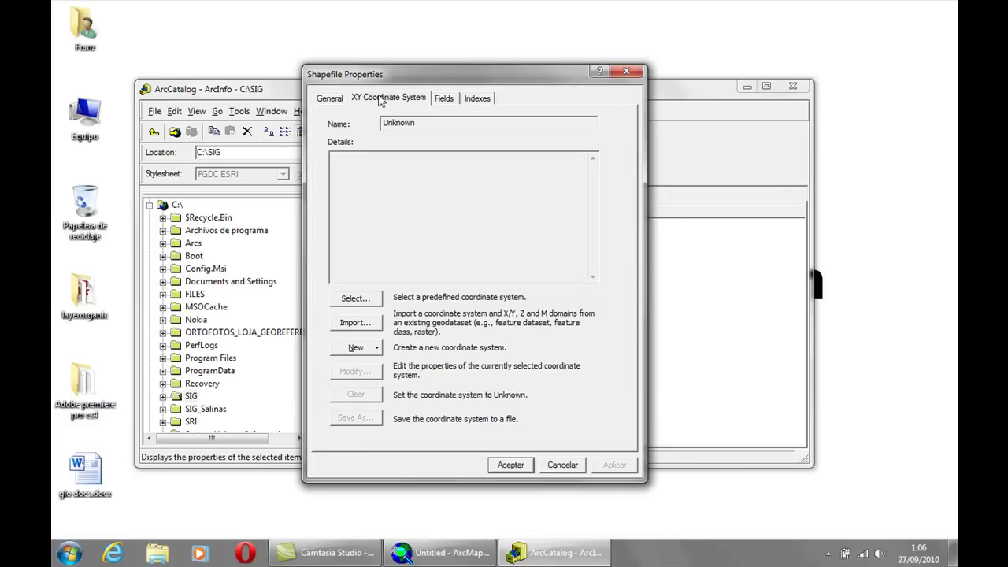
left_click(356, 299)
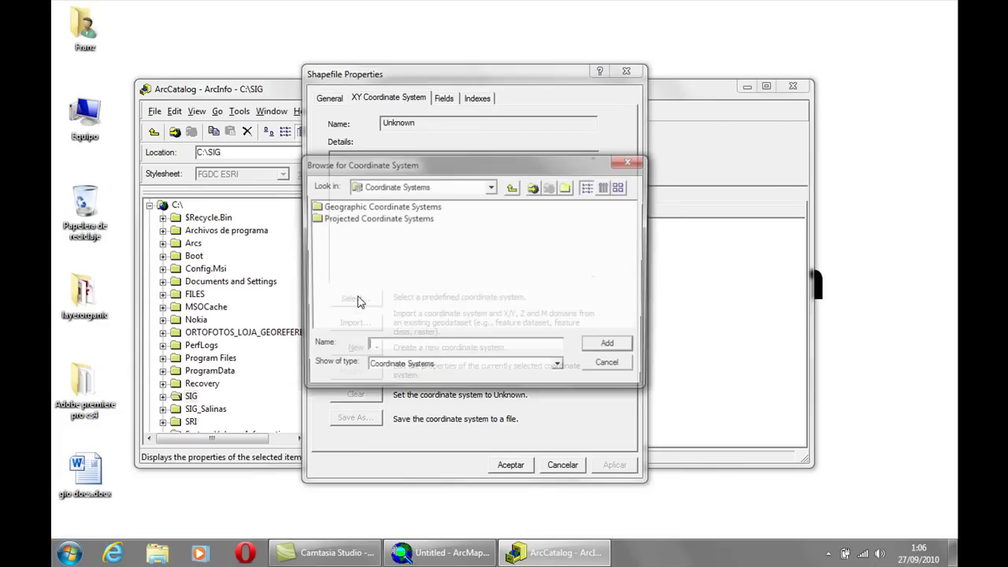
double_click(392, 221)
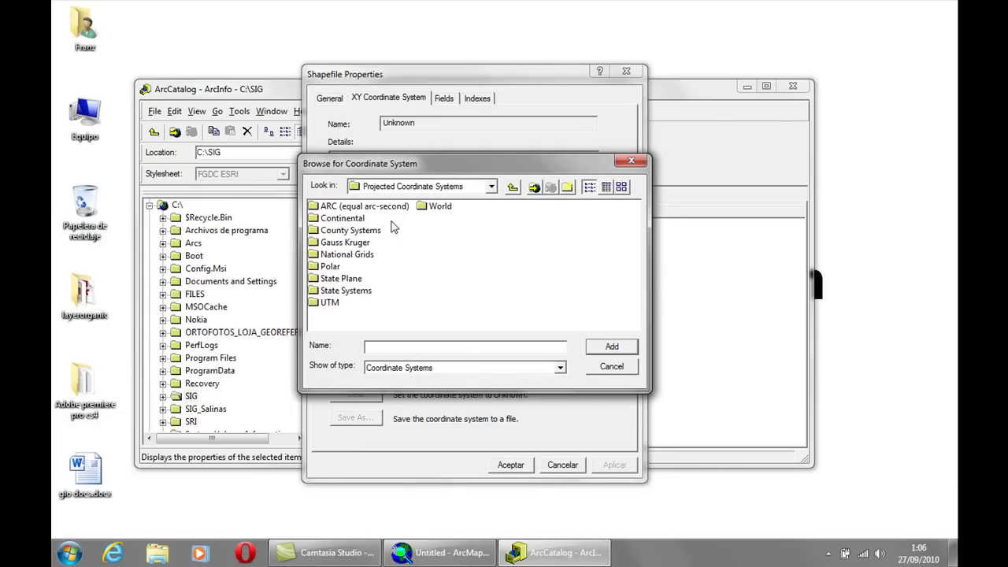
double_click(329, 307)
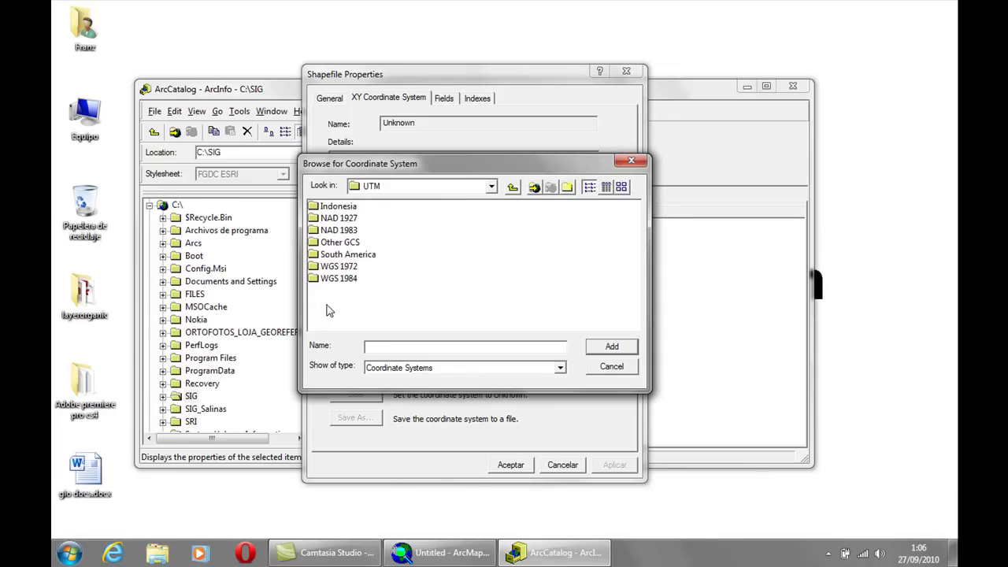
double_click(343, 280)
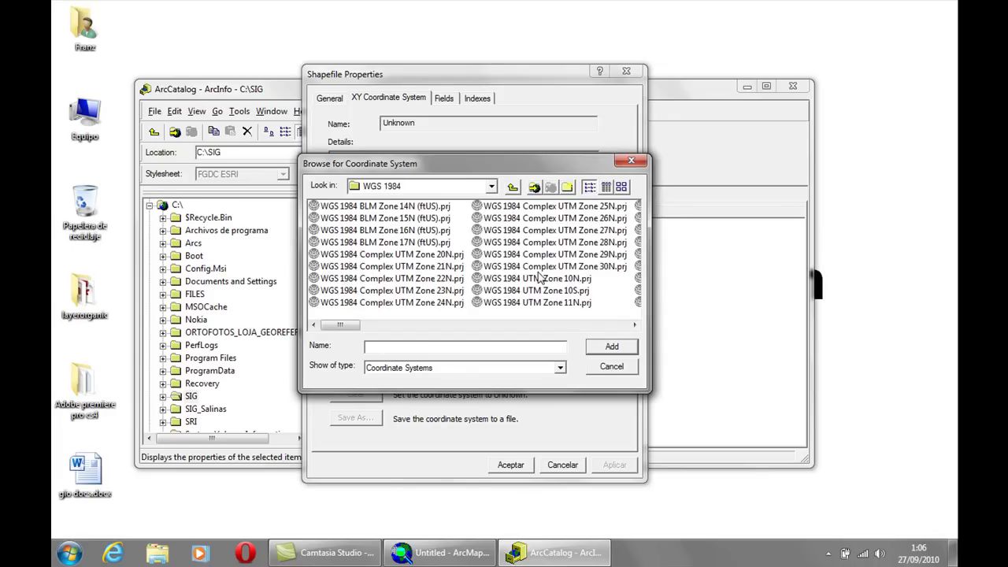
left_click(635, 325)
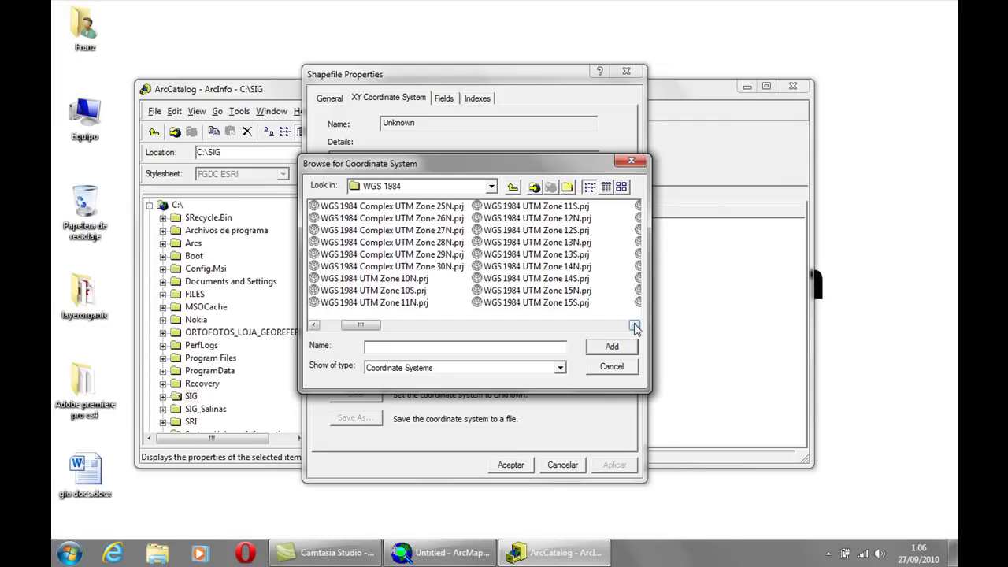
left_click(635, 325)
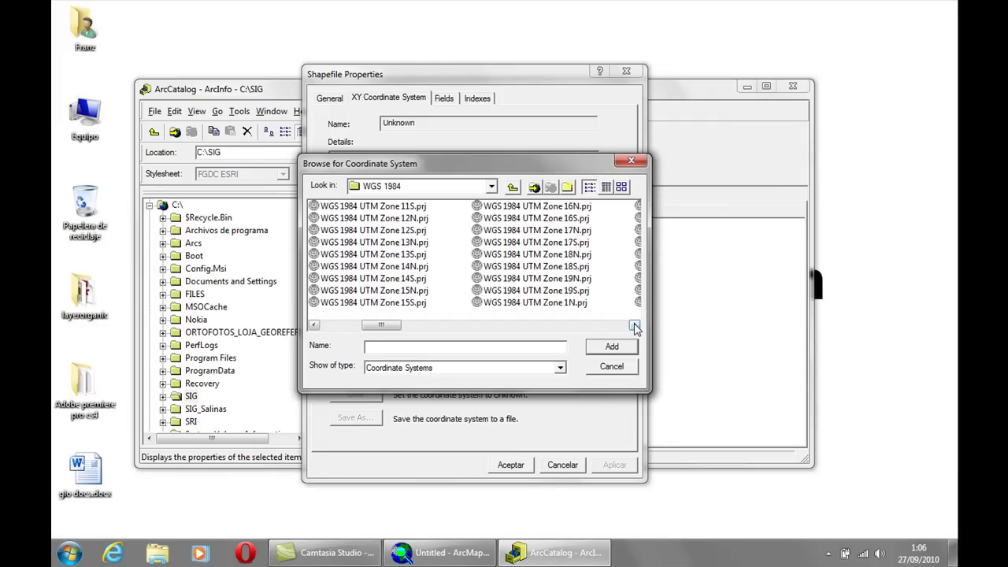
left_click(587, 243)
left_click(613, 348)
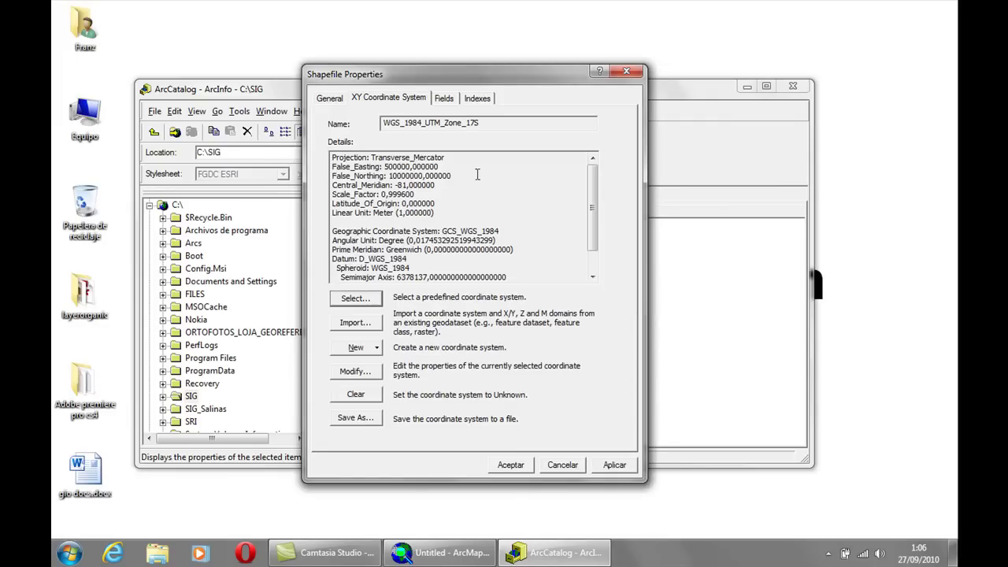
left_click(510, 466)
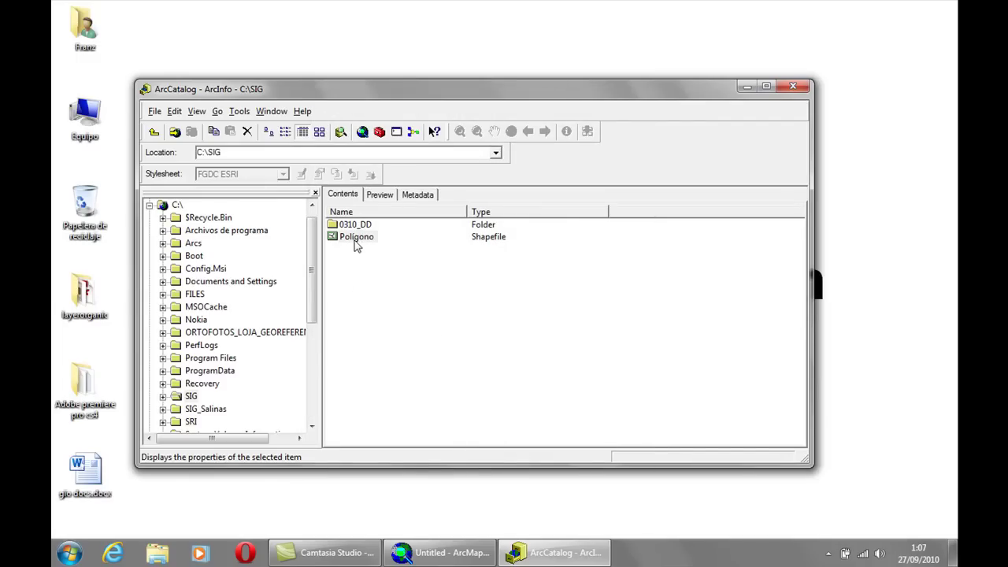
Step: Switch to ArcMap and open the attribute table of the Polígono layer, placing it over the map's lower part
left_click(429, 551)
left_click_drag(201, 333, 156, 277)
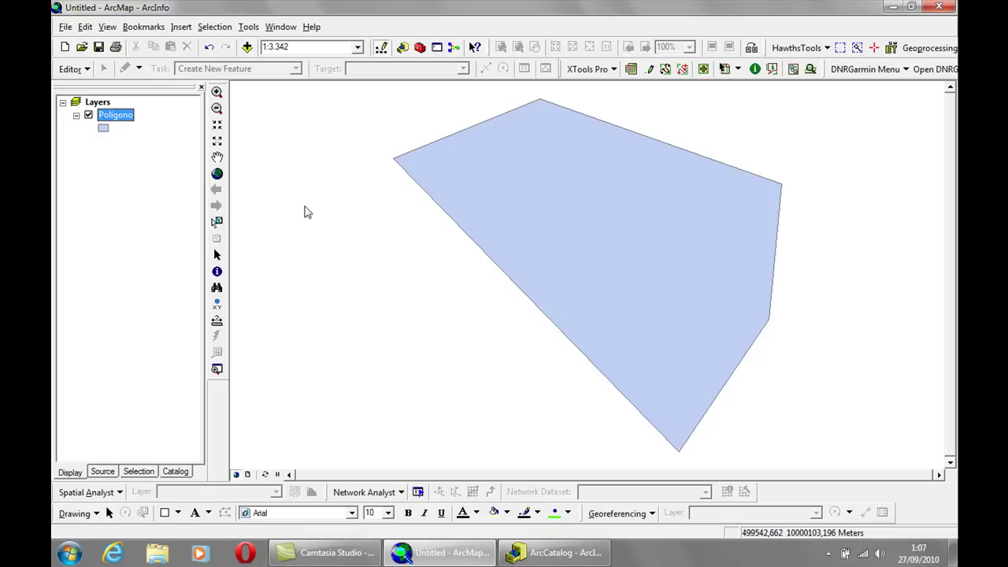
right_click(123, 121)
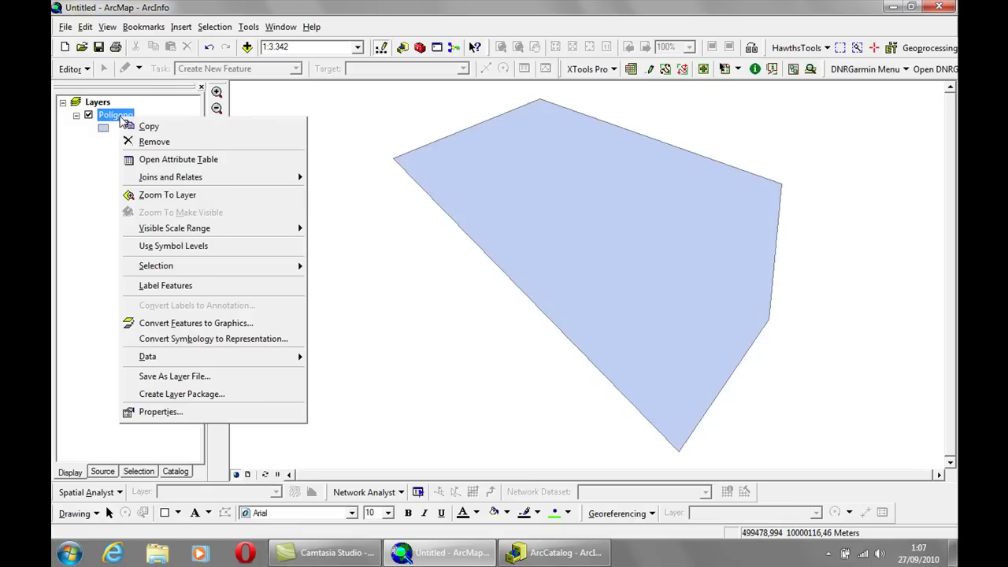
left_click(167, 161)
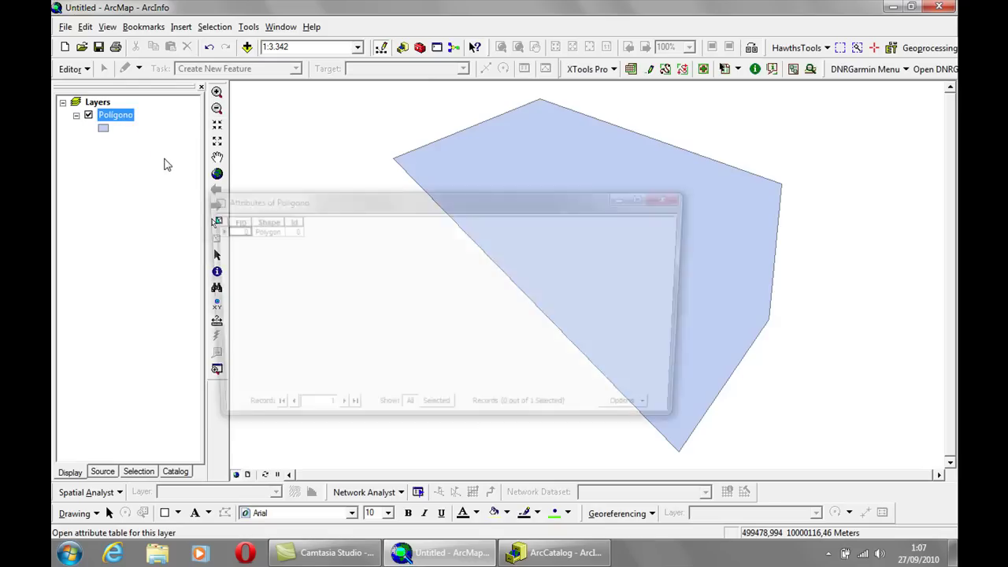
left_click_drag(349, 212, 277, 237)
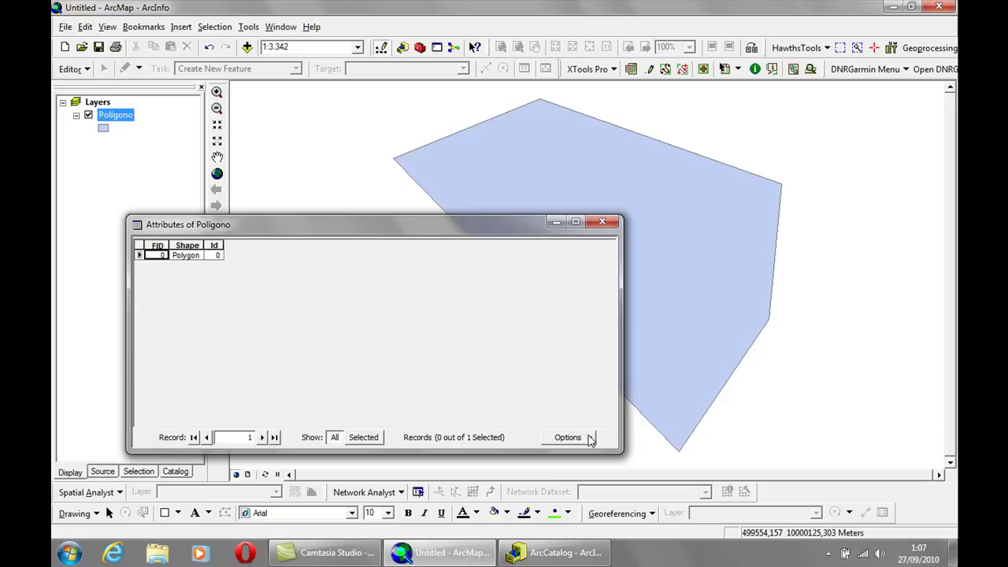
Step: Add a Double field named area1 to the Polígono attribute table
left_click(591, 439)
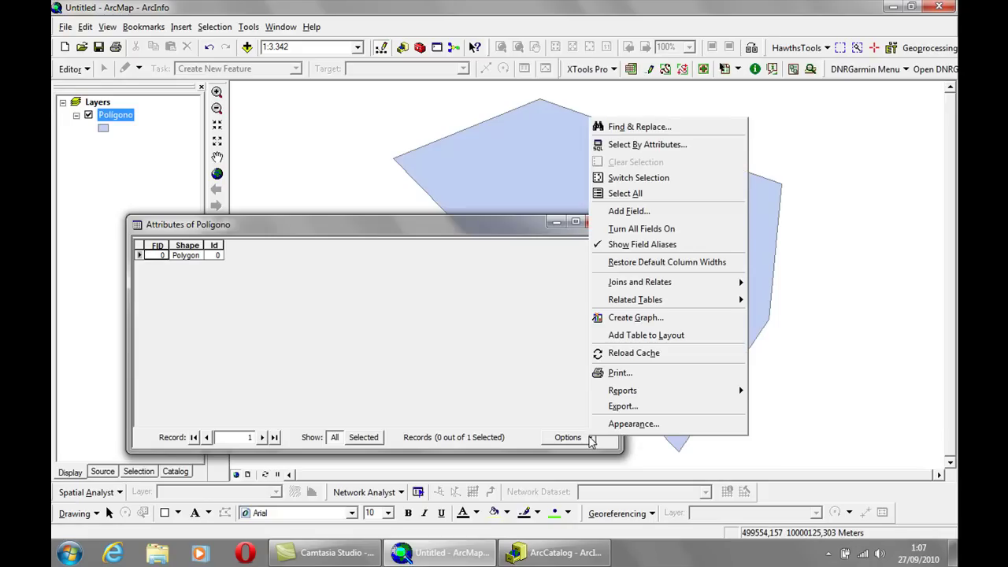
left_click(653, 213)
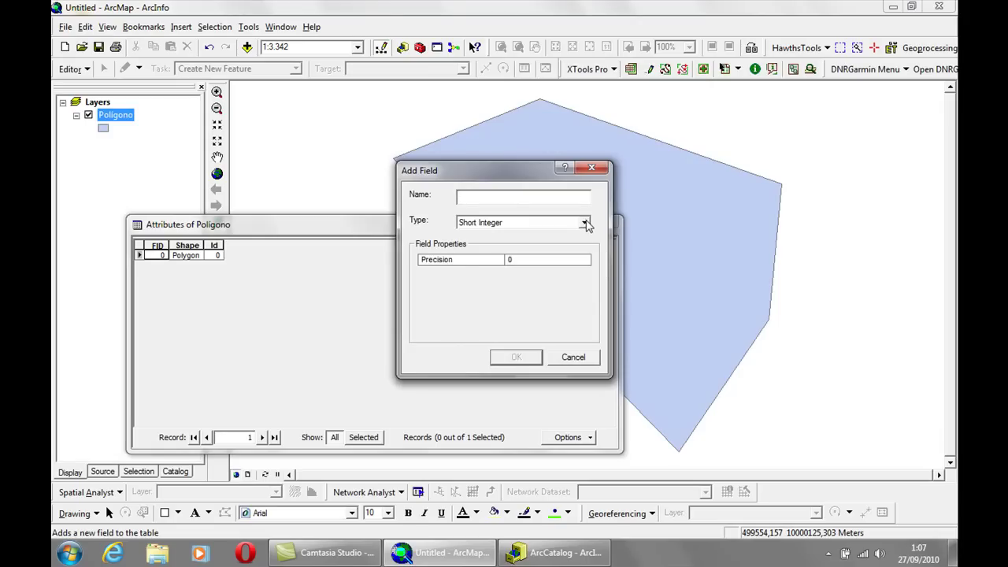
left_click(584, 224)
left_click(527, 263)
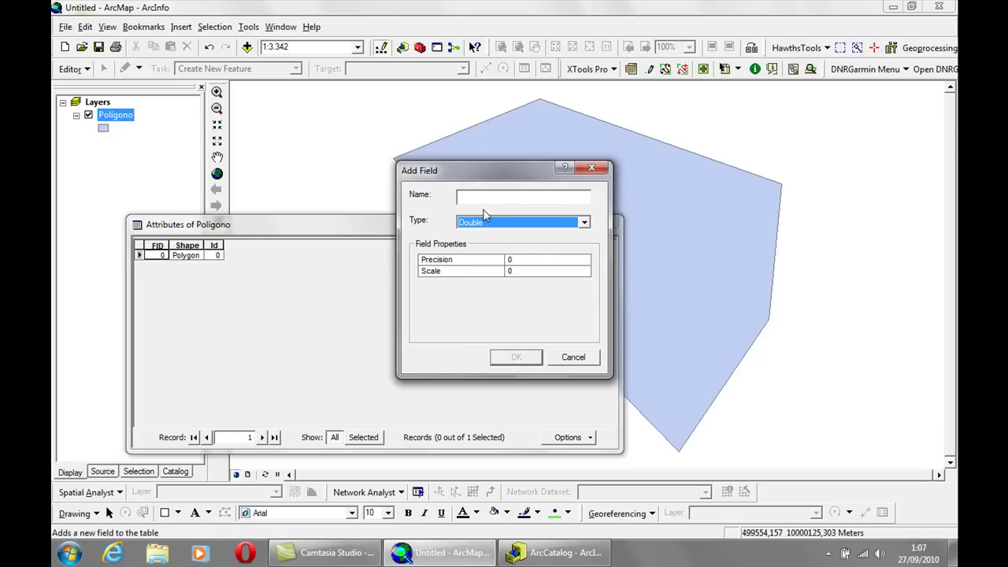
left_click(484, 201)
type("area1")
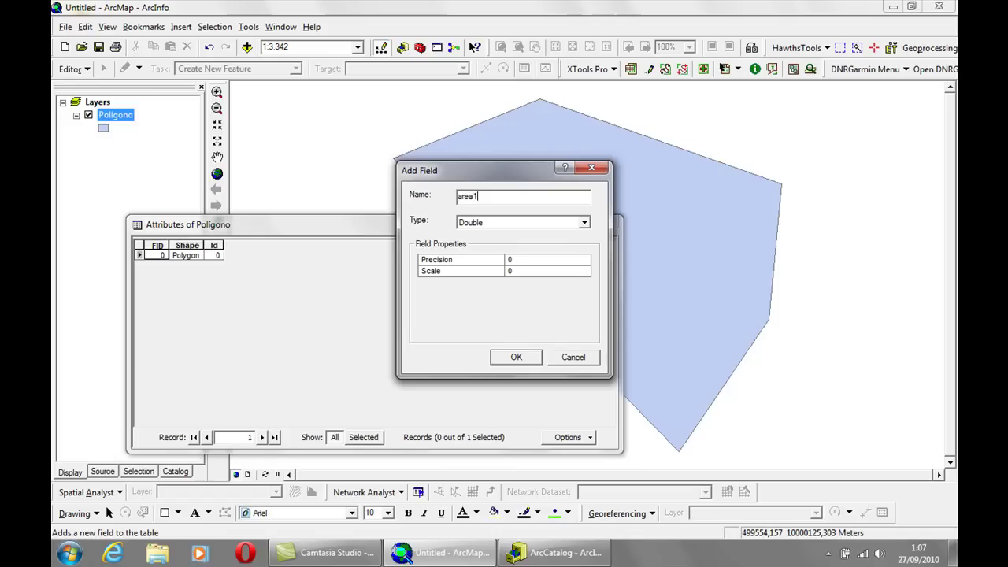
left_click(517, 357)
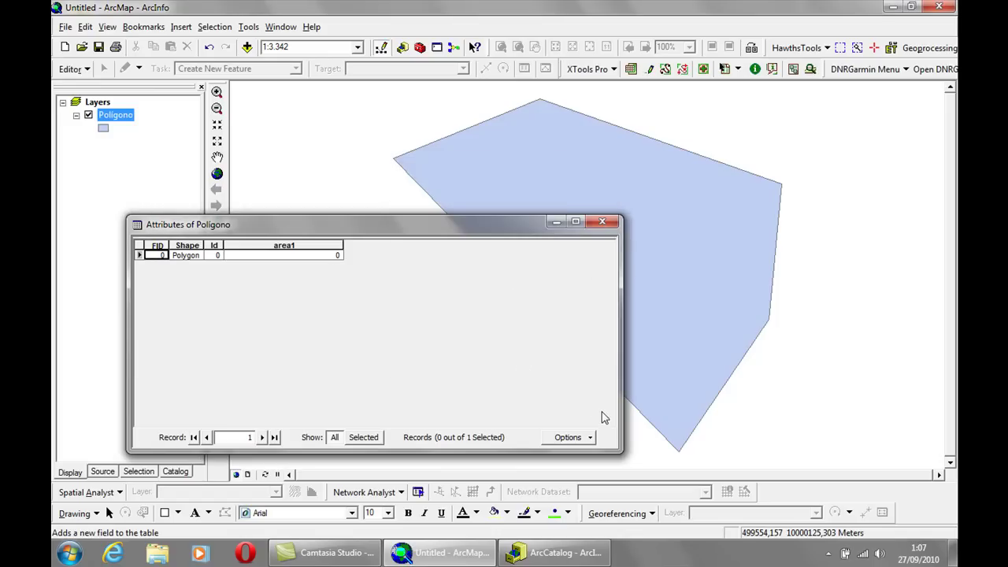
Step: Add a second Double field named area11 to the Polígono attribute table
left_click(591, 437)
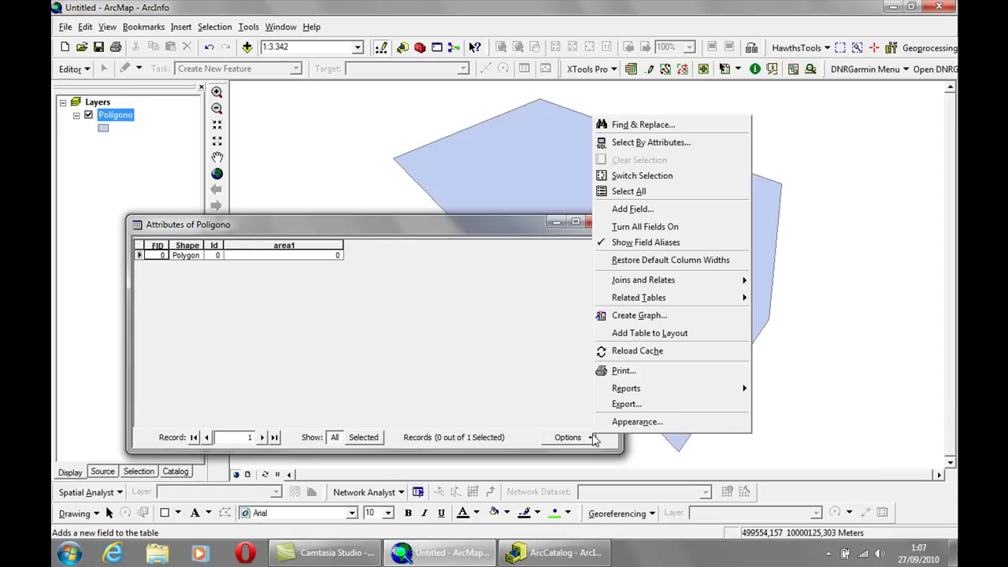
left_click(634, 210)
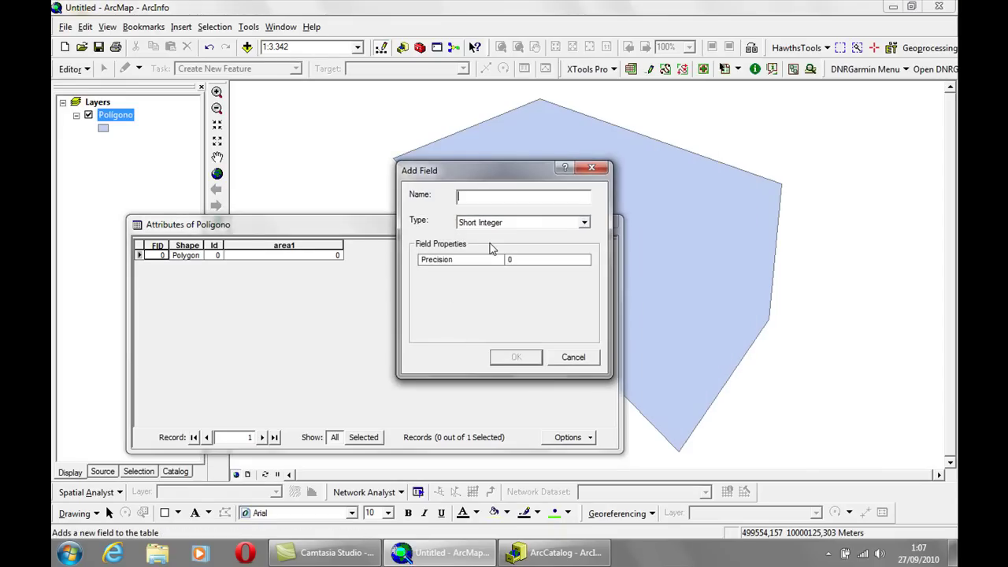
type("area11")
left_click(585, 223)
left_click(524, 263)
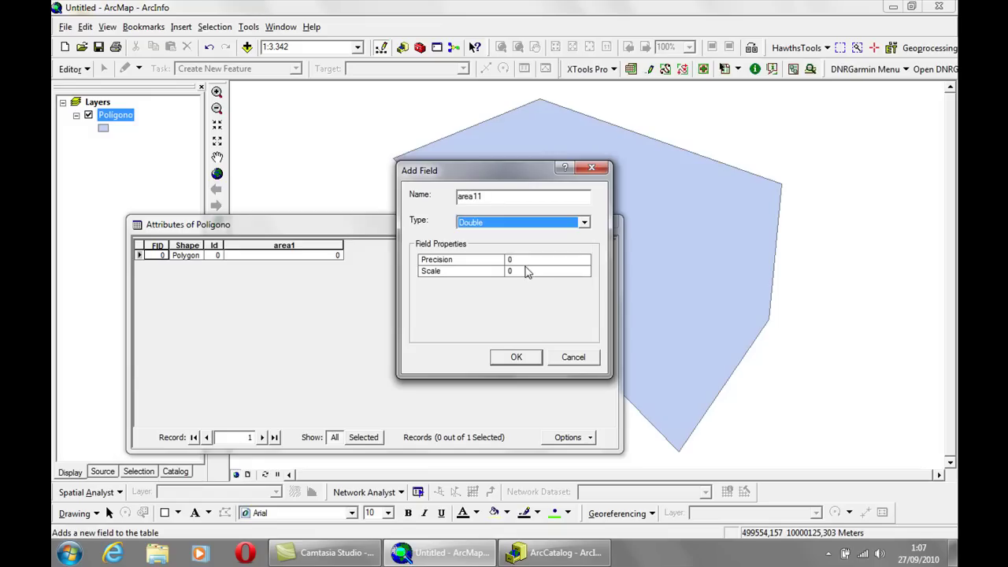
left_click(516, 357)
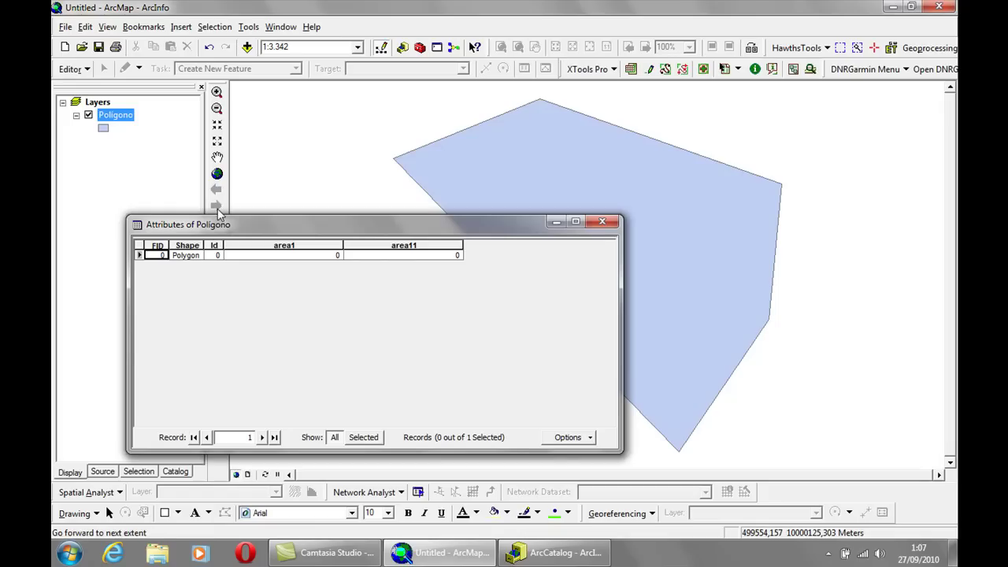
Step: Start an edit session and sketch a narrow four-sided polygon east of the large polygon in the Polígono layer
left_click(71, 69)
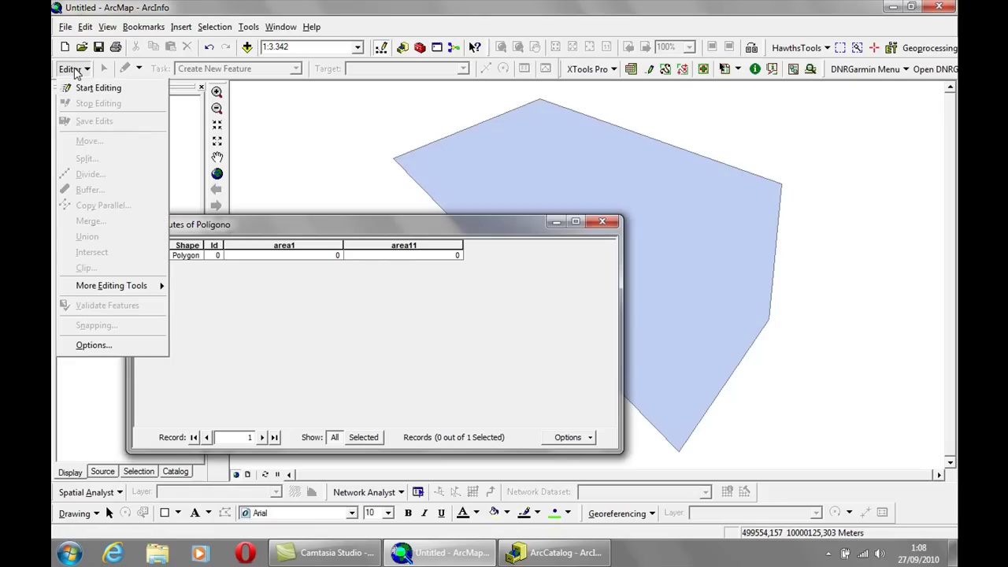
left_click(93, 87)
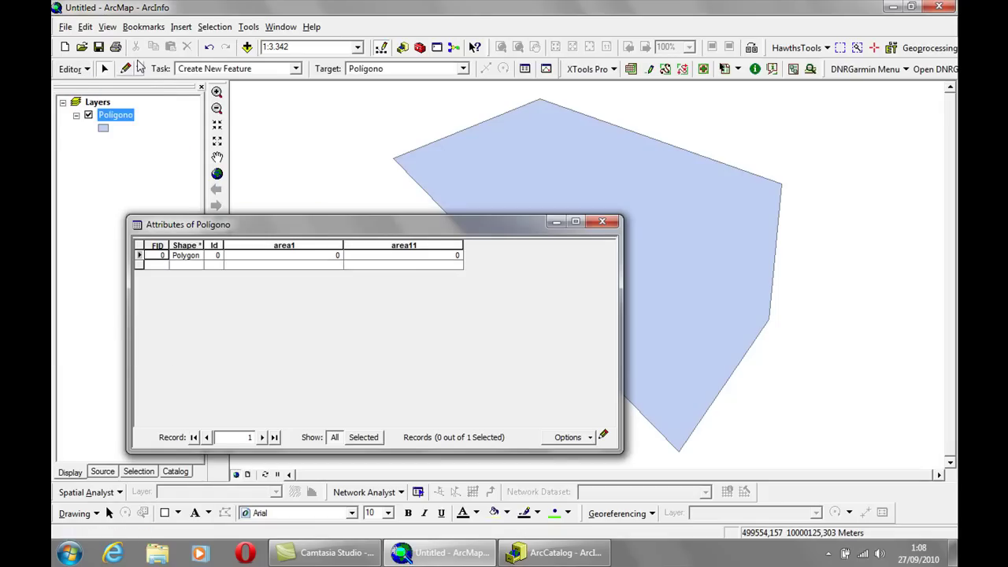
left_click(126, 69)
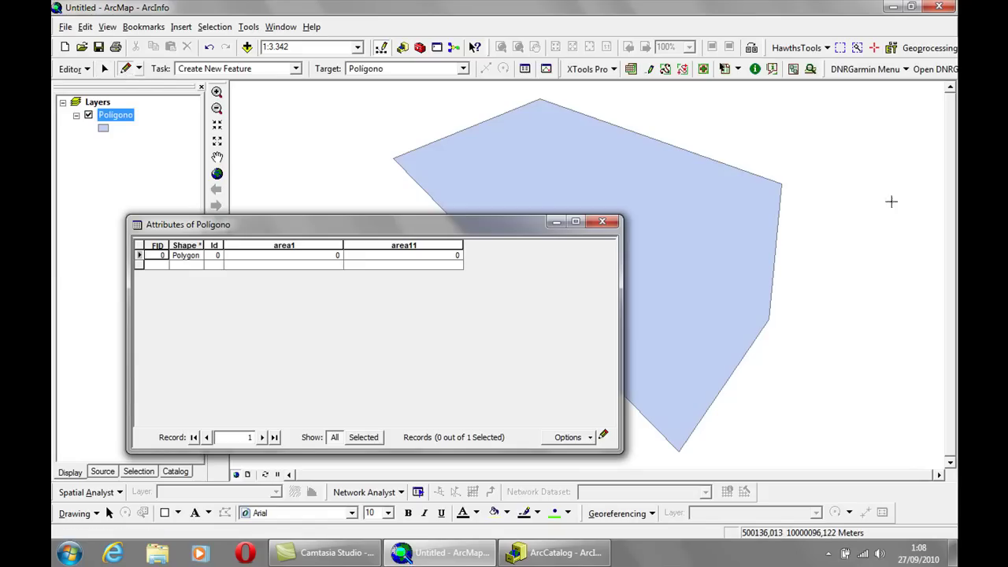
left_click(853, 166)
left_click(844, 280)
left_click(904, 288)
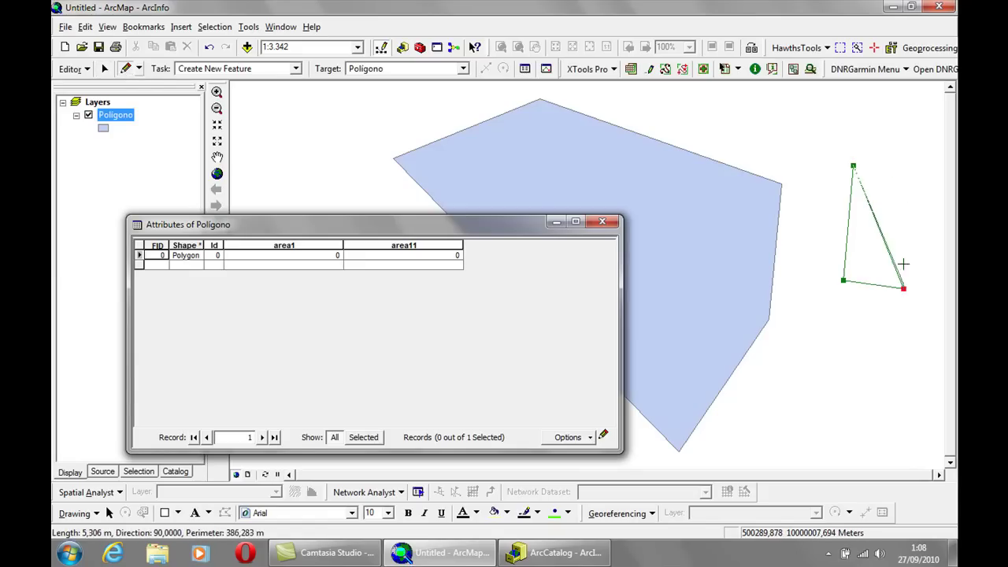
double_click(908, 118)
Step: Sketch another four-sided polygon southeast of the large one, and clear the feature selection
left_click(808, 365)
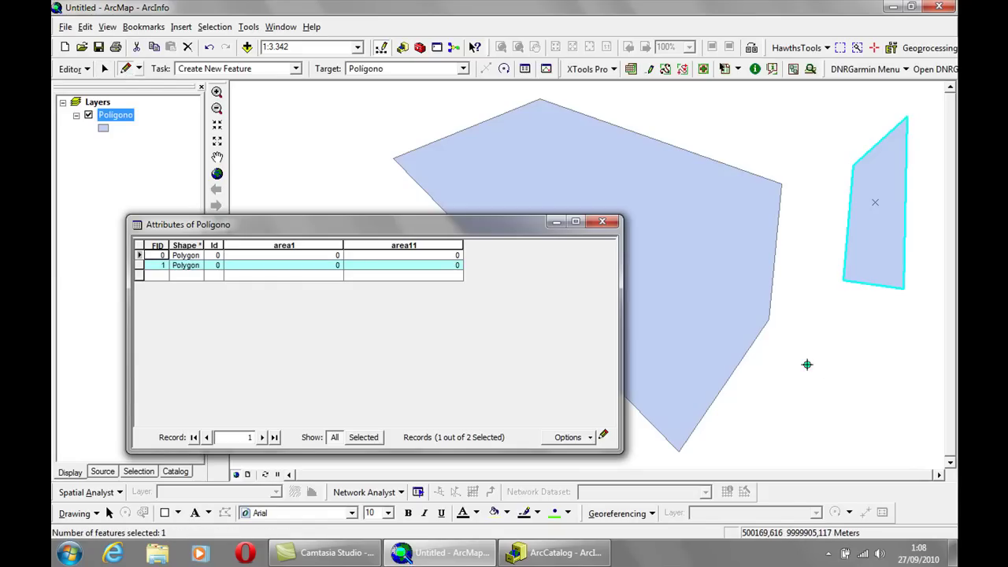
left_click(896, 347)
left_click(915, 460)
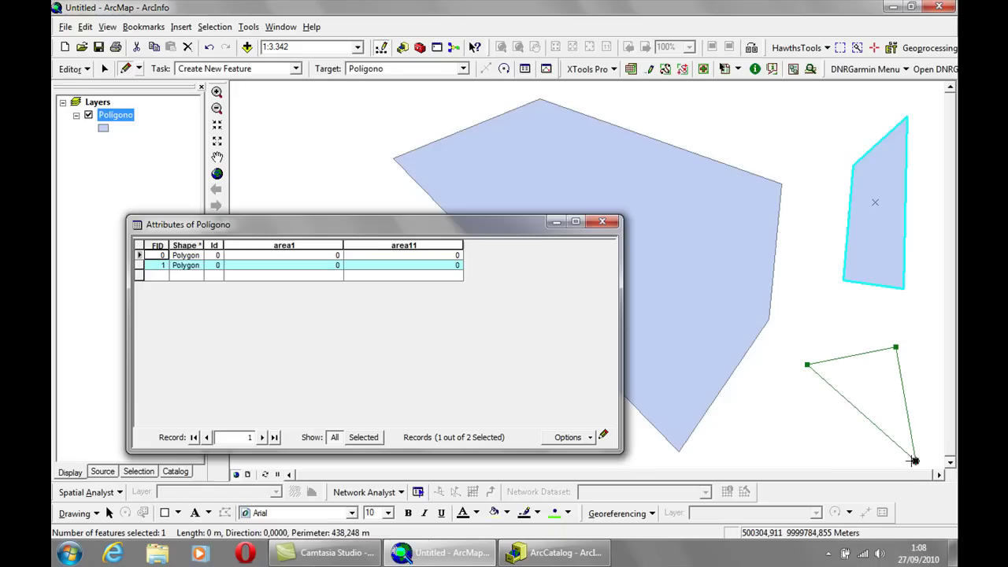
double_click(781, 433)
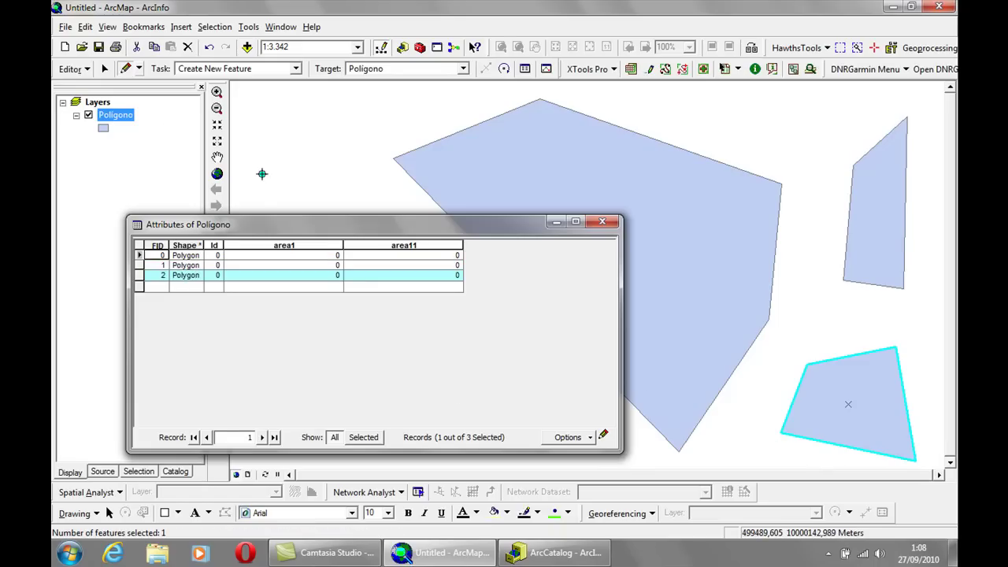
left_click_drag(267, 227, 394, 264)
left_click(218, 240)
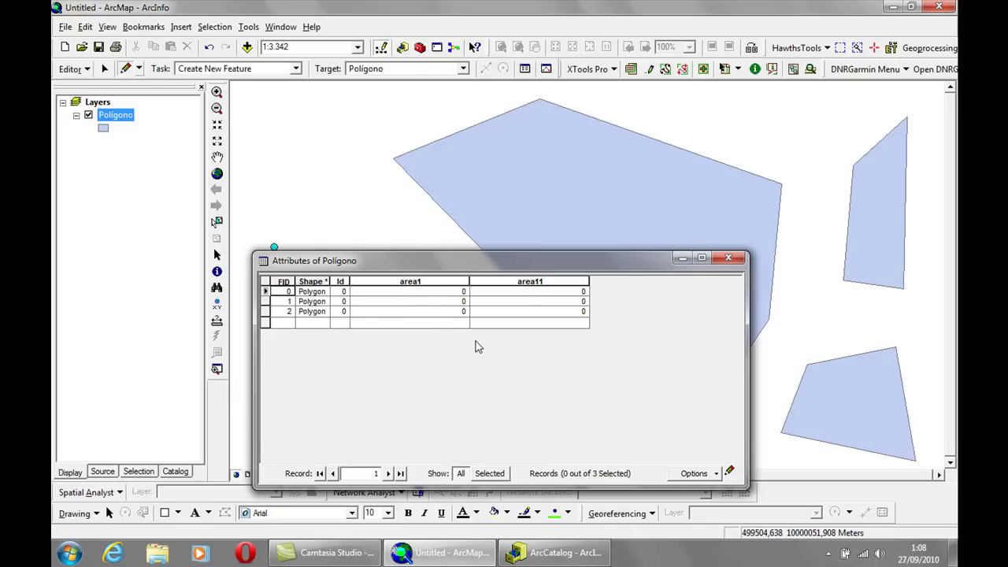
Step: Open the Field Calculator for the area1 field, enable its Advanced option and display the calculation help
right_click(411, 281)
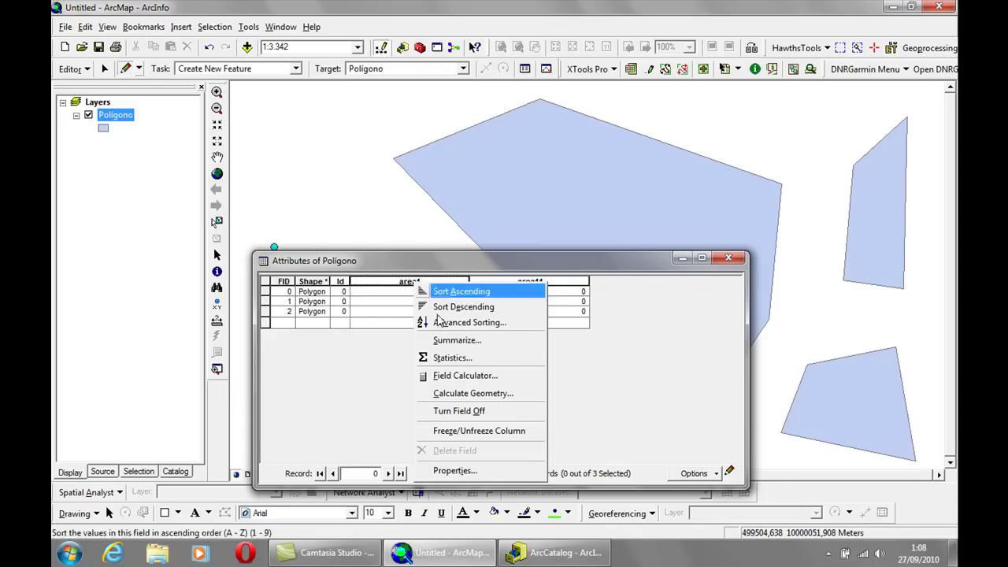
left_click(478, 377)
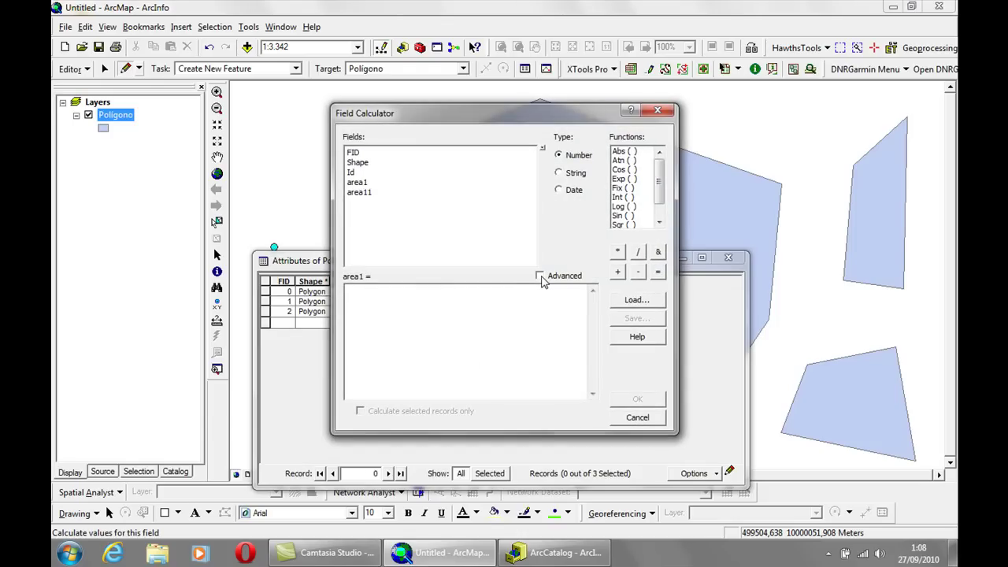
left_click(540, 277)
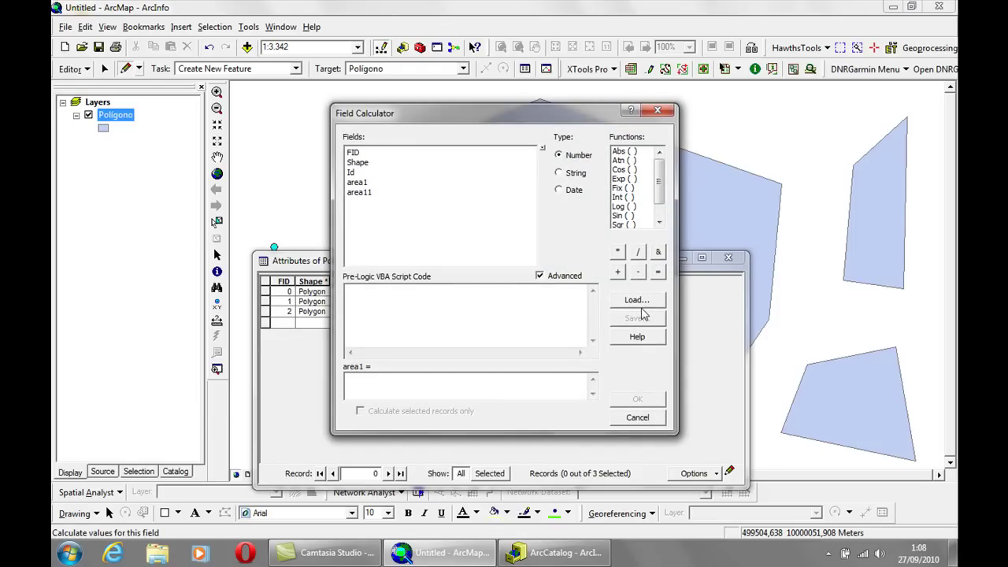
left_click(637, 336)
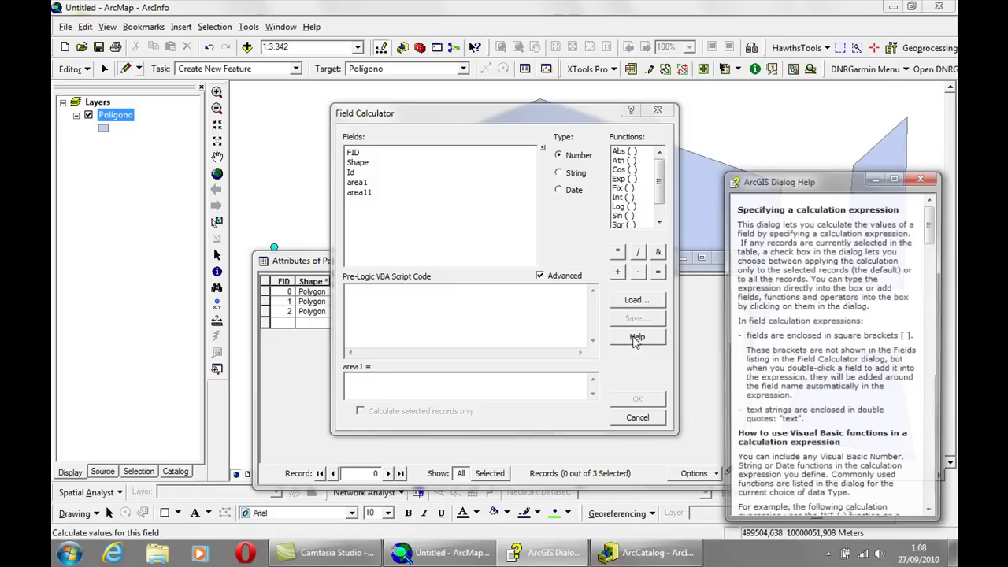
Step: Copy the four-line area calculation code from the help topic into the Pre-Logic VBA Script Code of the area1 calculation
left_click_drag(931, 226, 934, 401)
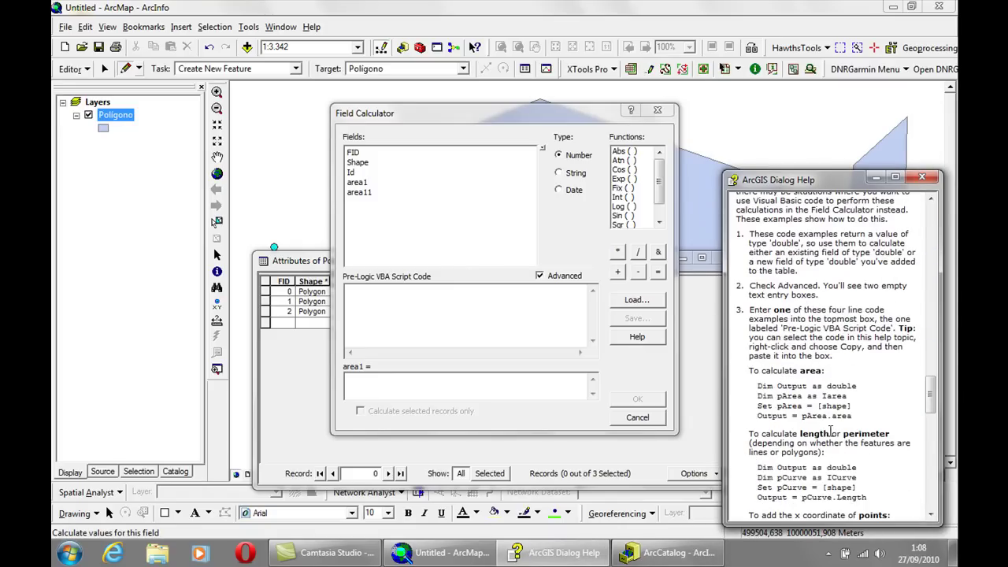
left_click_drag(853, 417, 759, 385)
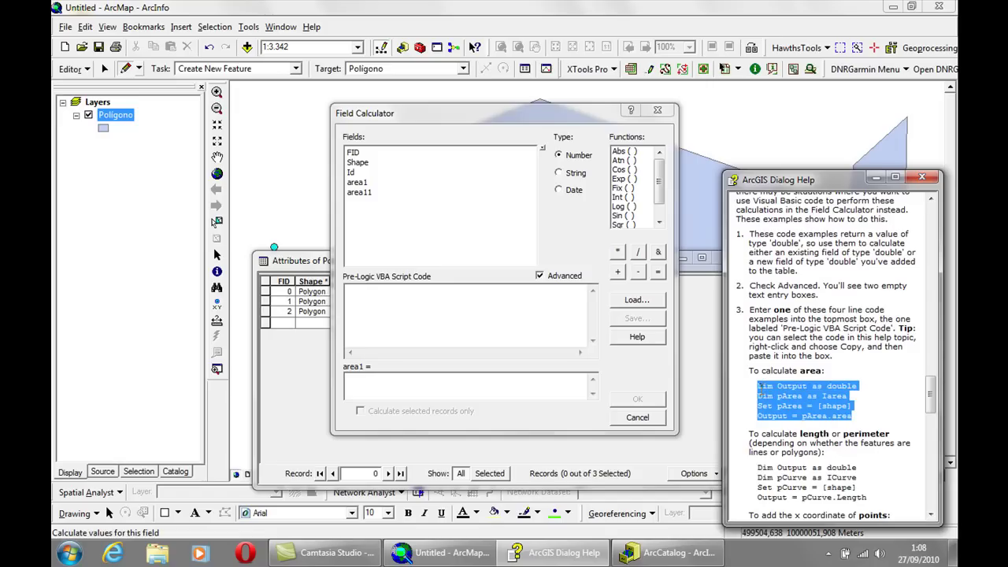
right_click(769, 396)
left_click(768, 234)
left_click(547, 313)
right_click(526, 316)
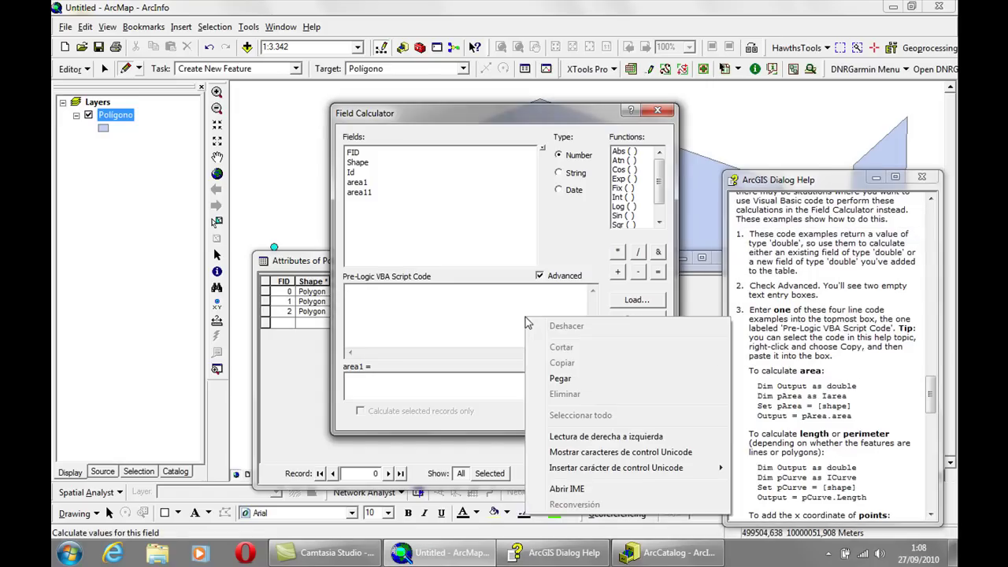
left_click(577, 378)
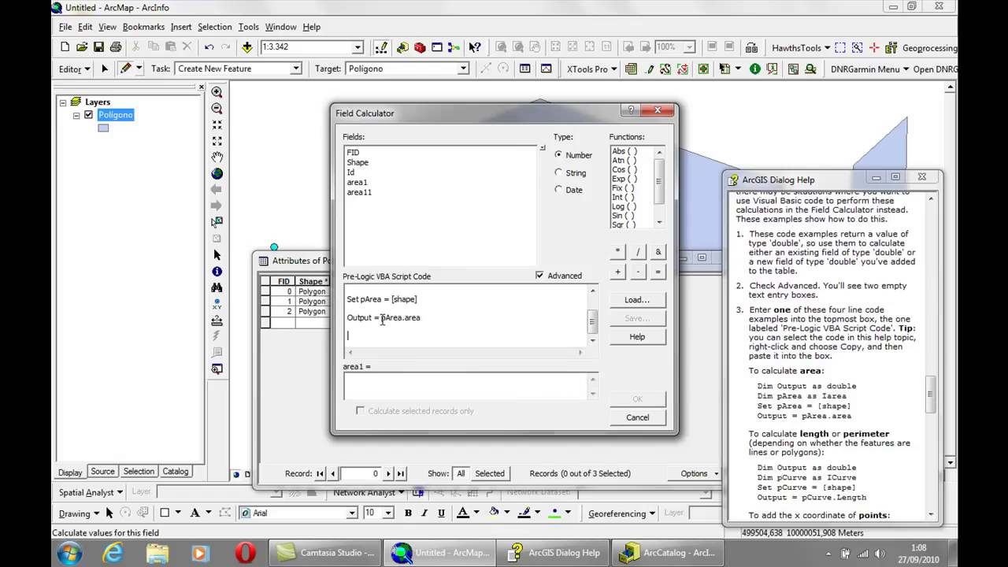
Step: Copy pArea.area from the script code into the area1 expression and run the calculation
left_click_drag(382, 318, 423, 317)
right_click(406, 318)
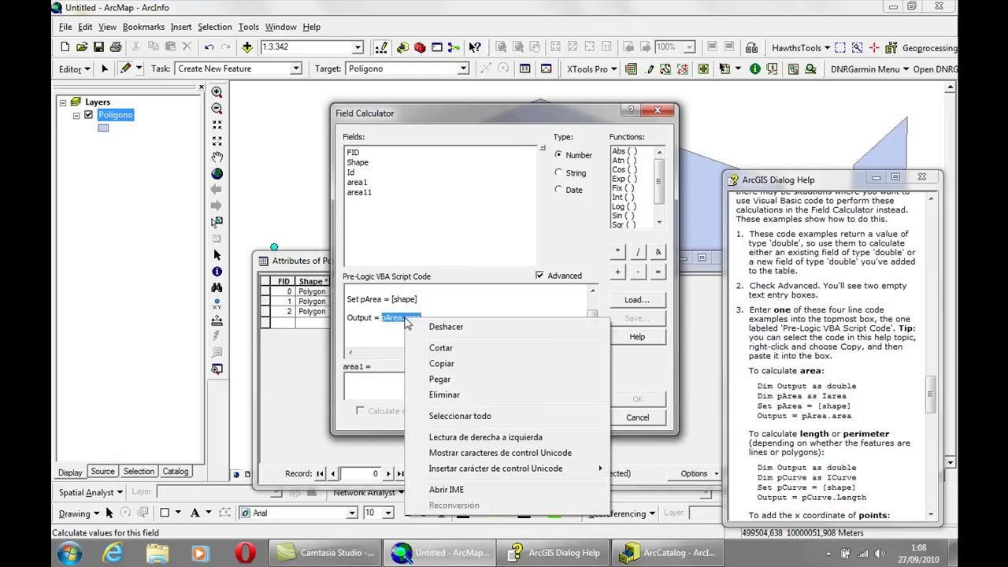
left_click(454, 365)
left_click(402, 387)
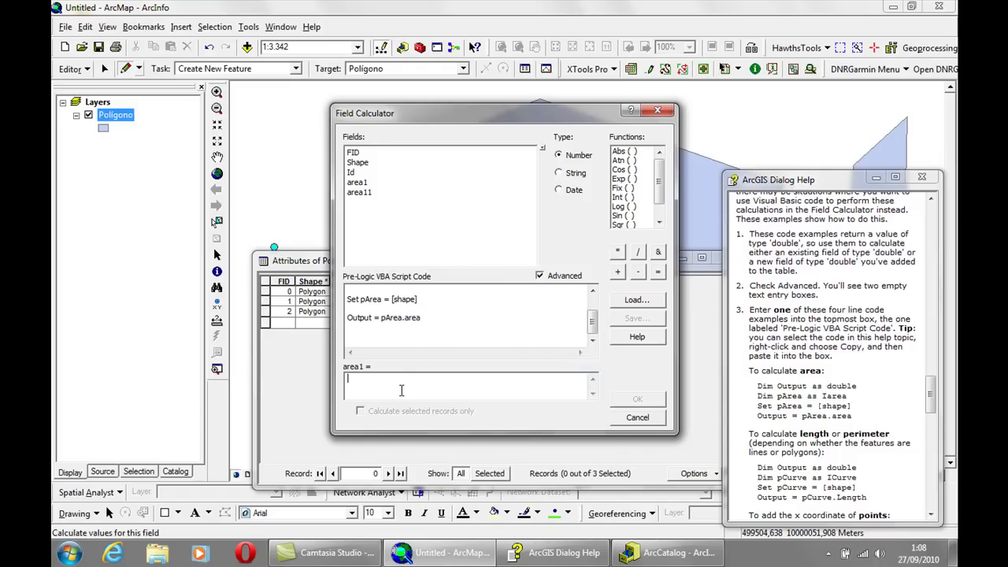
right_click(401, 388)
left_click(475, 261)
left_click(639, 400)
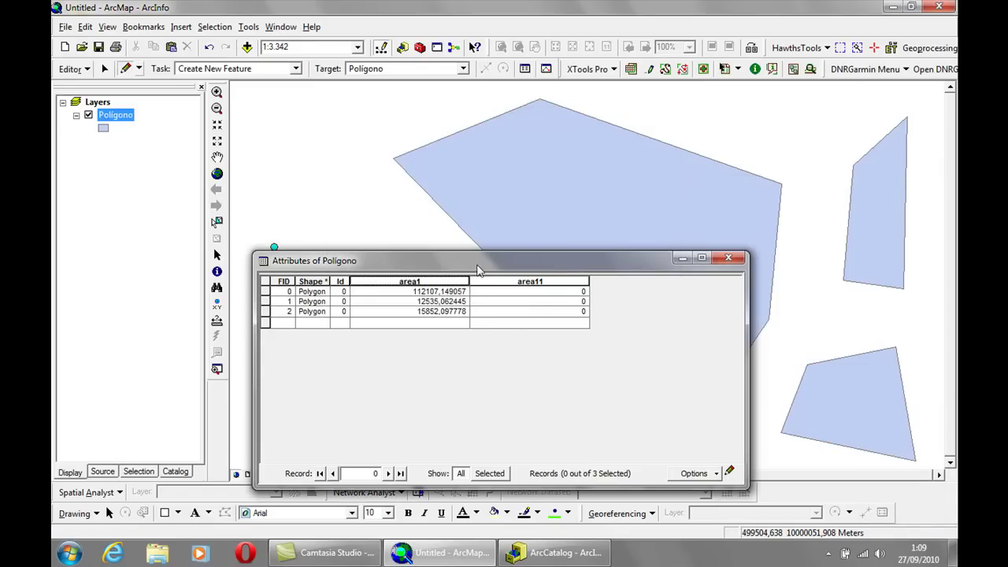
Step: Calculate the area11 field with the Field Calculator's Advanced option disabled and the expression [area1]/10000
left_click_drag(478, 262, 373, 197)
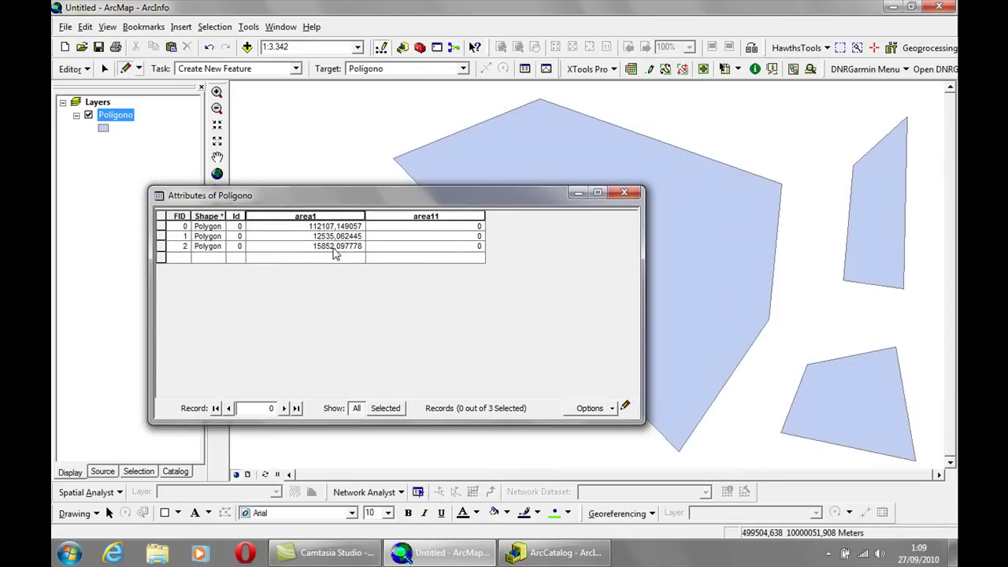
right_click(420, 216)
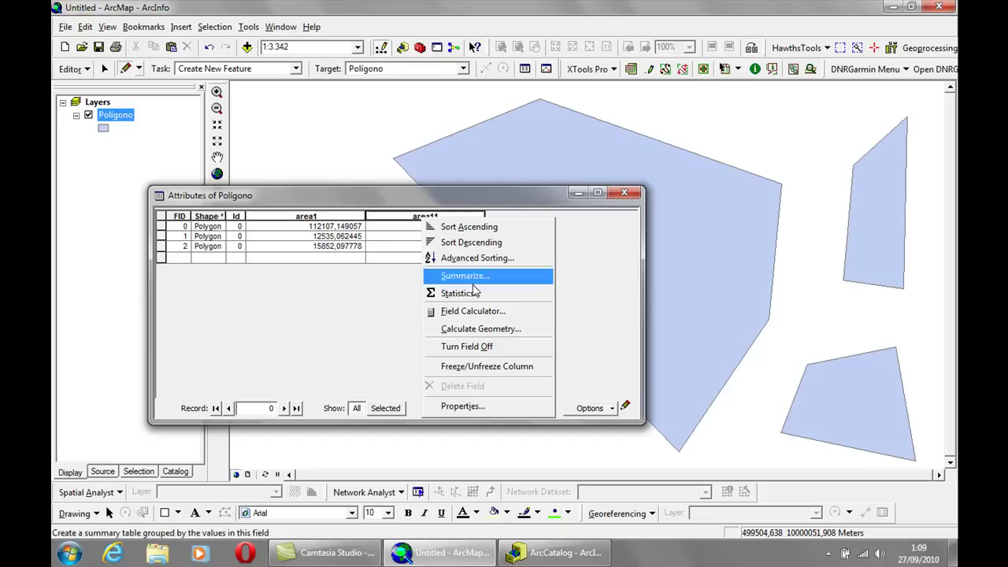
left_click(464, 311)
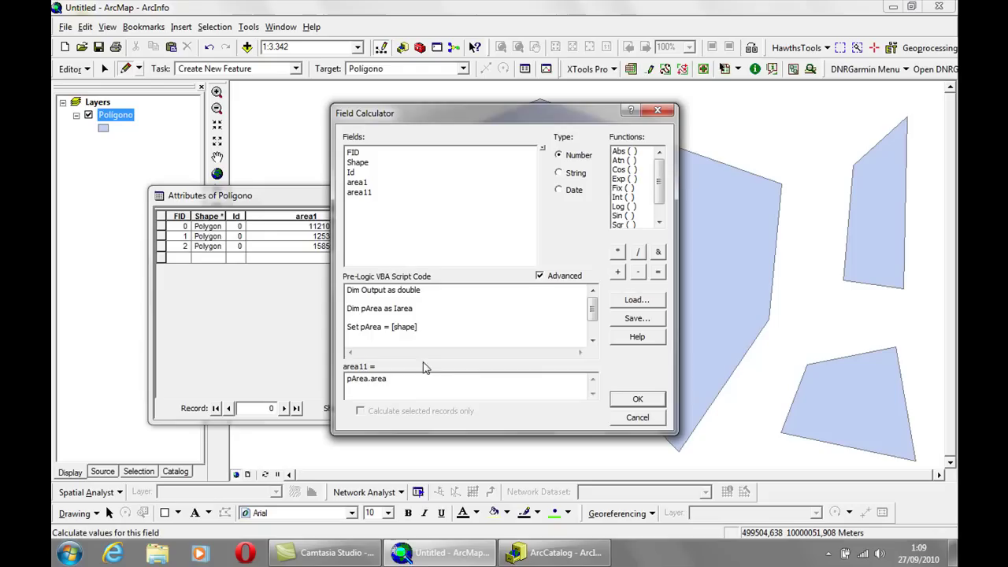
left_click(539, 276)
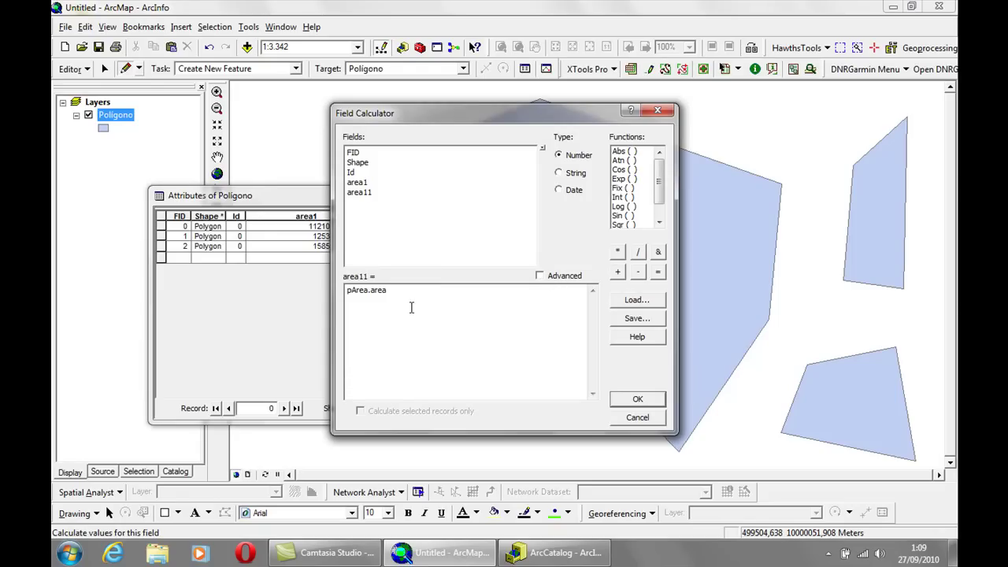
left_click_drag(409, 291, 316, 287)
key("Delete")
double_click(364, 183)
type("/10000")
left_click(637, 400)
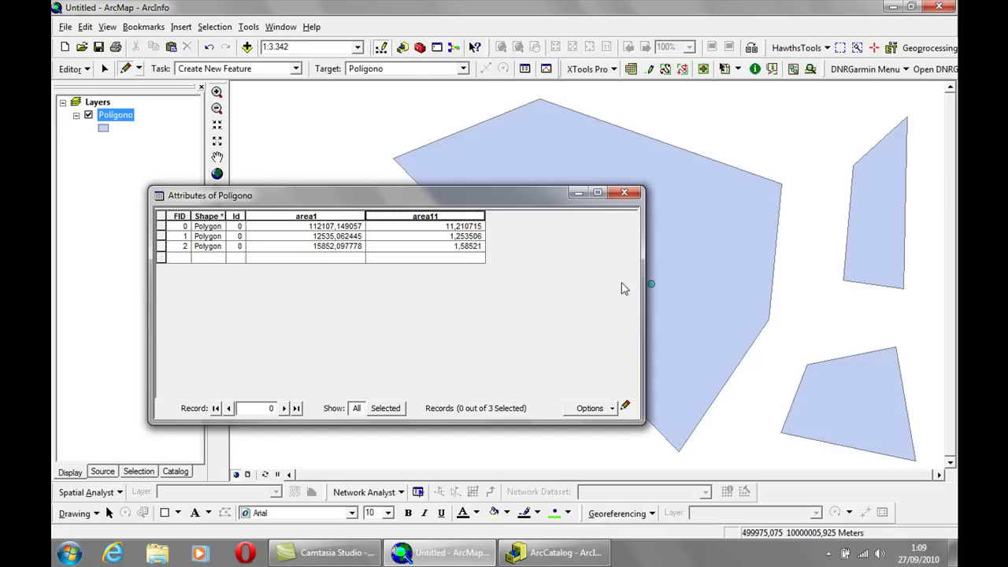
Step: Stop the edit session on the Polígono layer and save the edits
left_click_drag(499, 201, 435, 232)
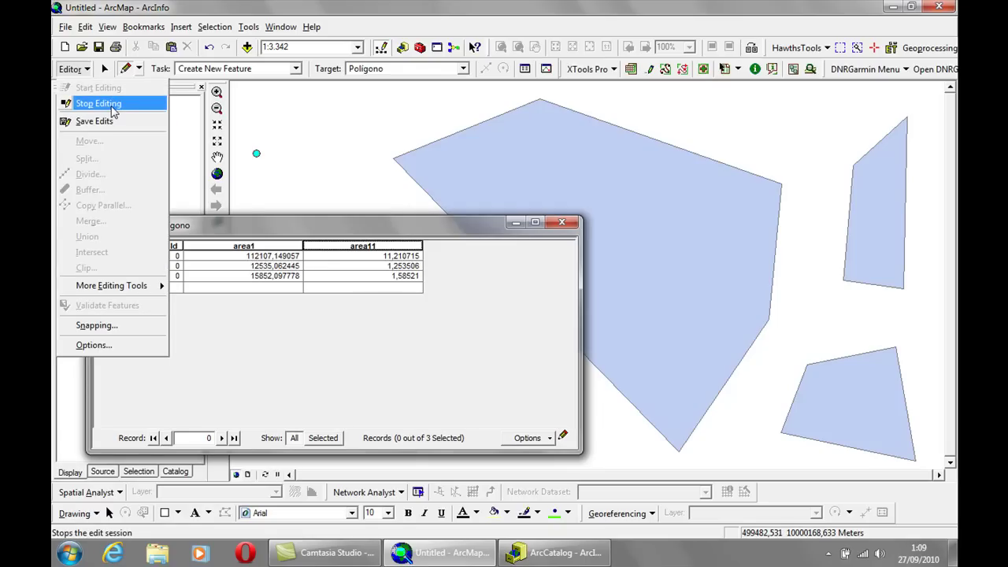
left_click(112, 110)
left_click(448, 318)
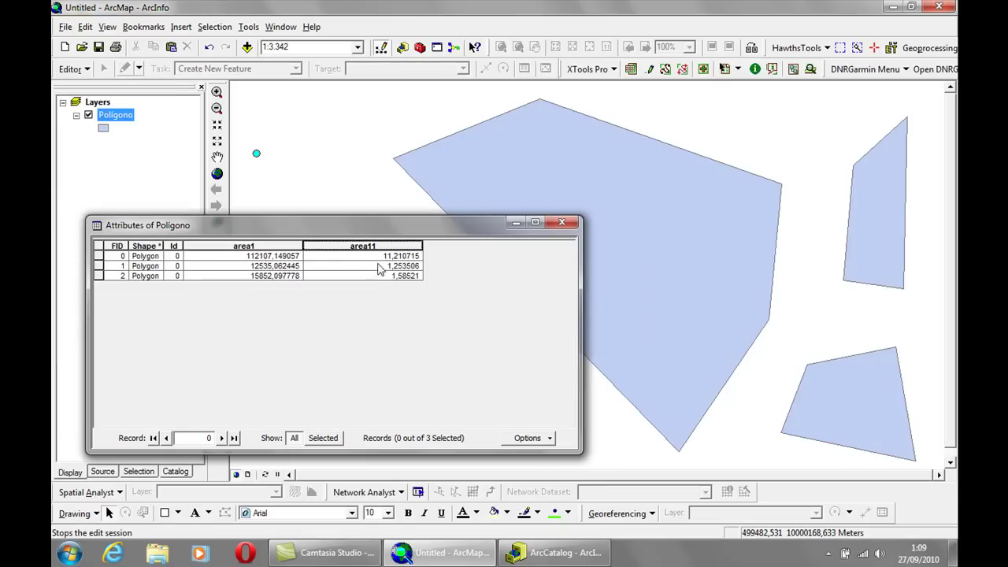
Step: Add a Double field named area2 to the Polígono attribute table
left_click(551, 440)
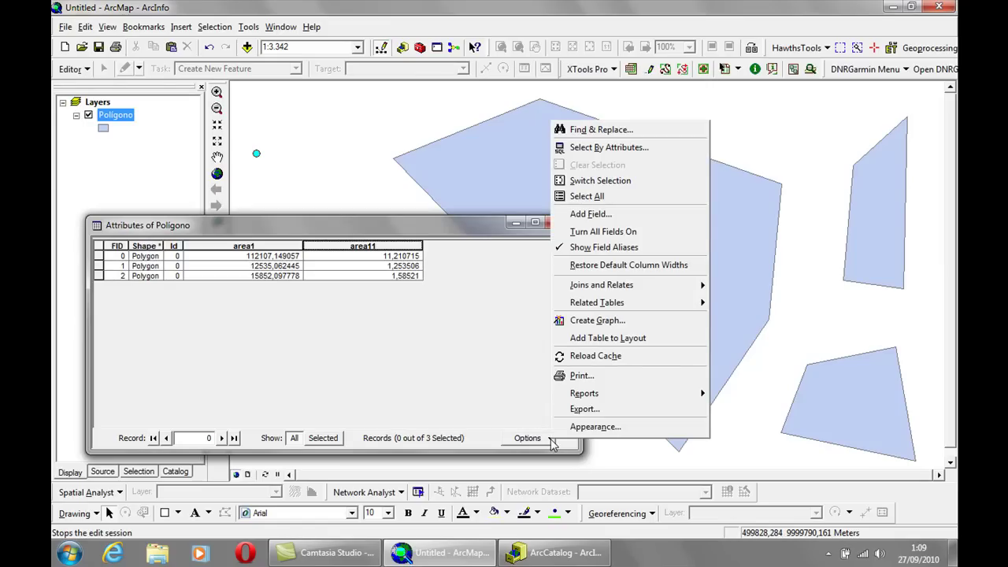
left_click(626, 215)
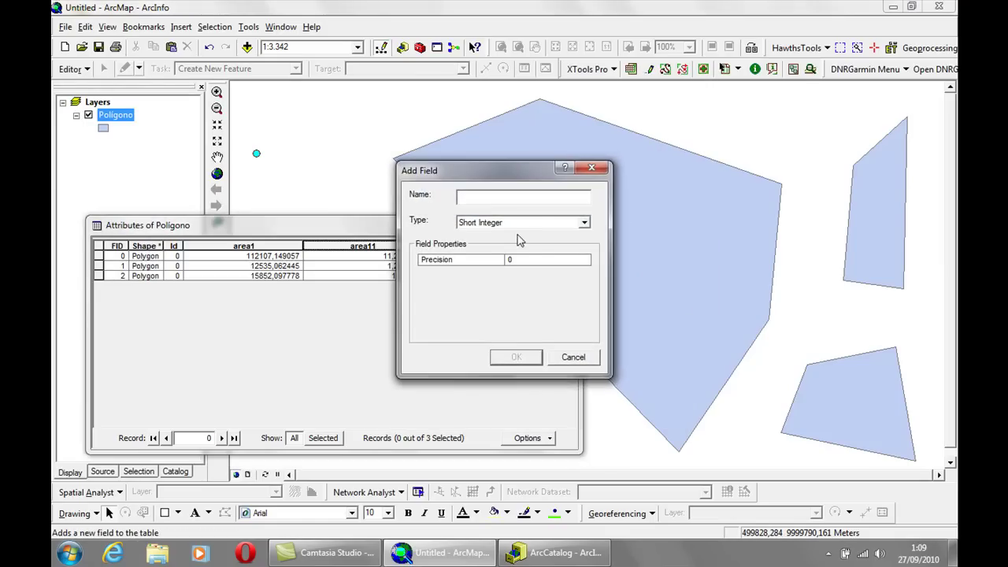
left_click(585, 223)
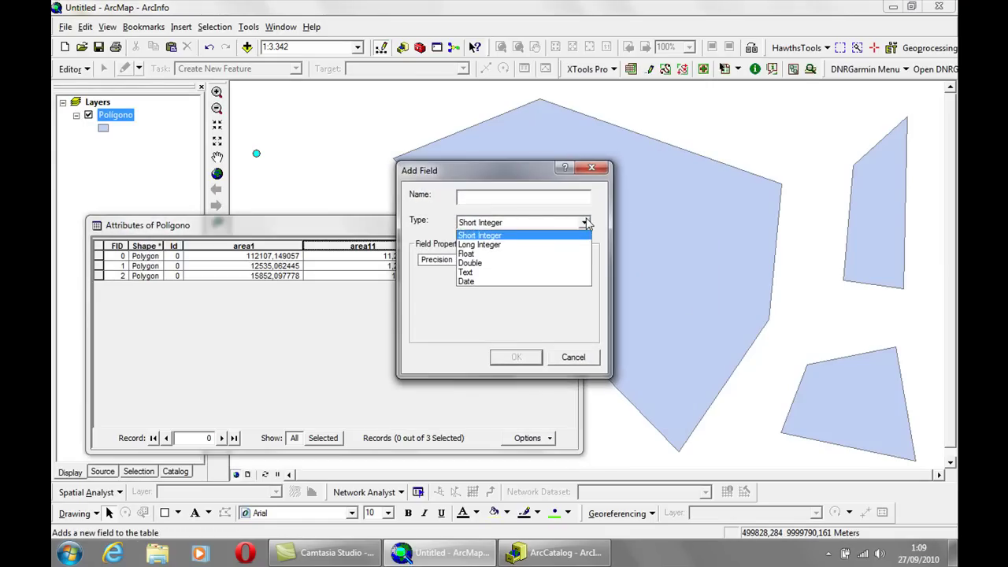
left_click(490, 263)
left_click(483, 197)
left_click_drag(486, 178, 586, 217)
type("area2")
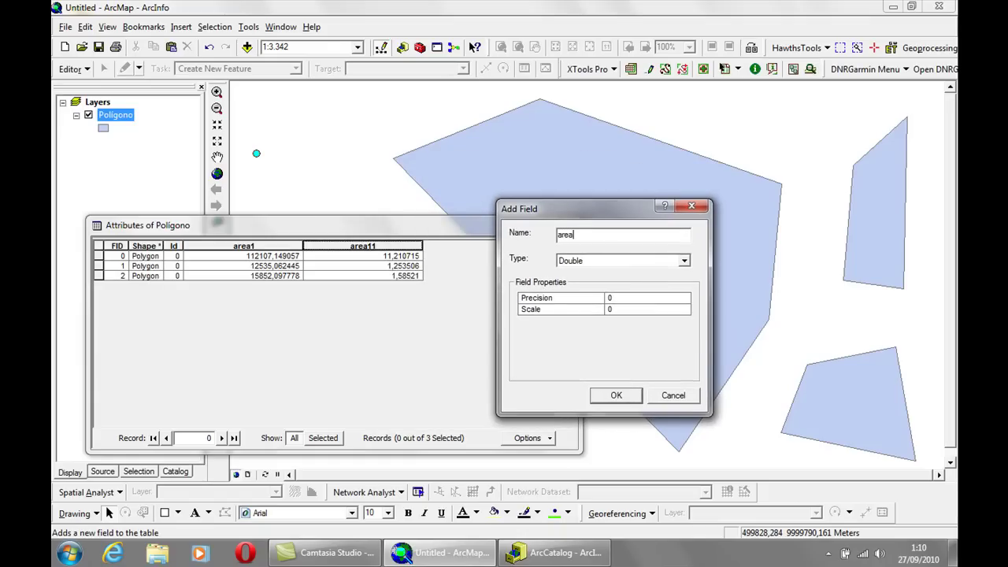
left_click(631, 395)
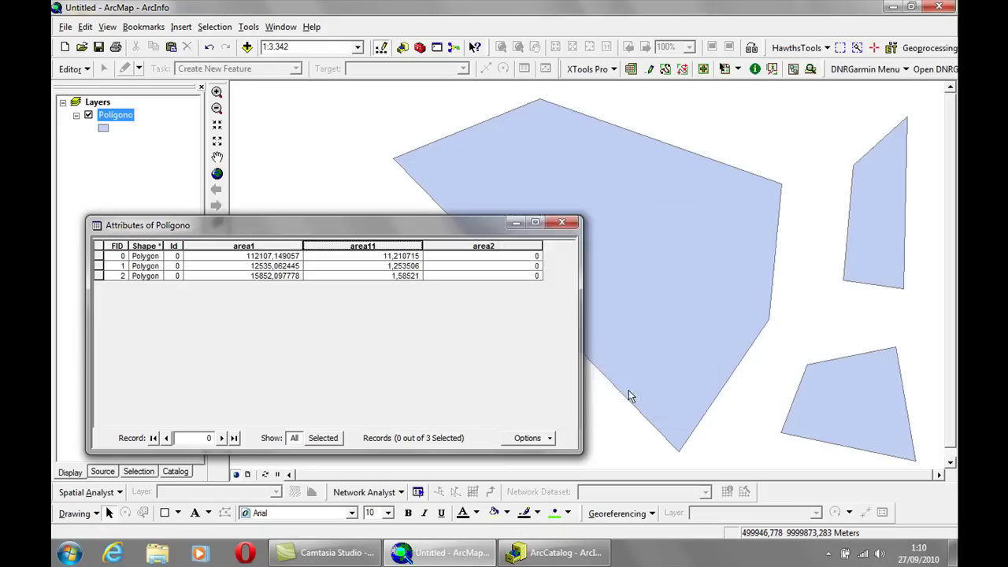
Step: Calculate the polygons' area geometry in Hectares [ha] for the area2 field, using the data source's coordinate system
right_click(477, 247)
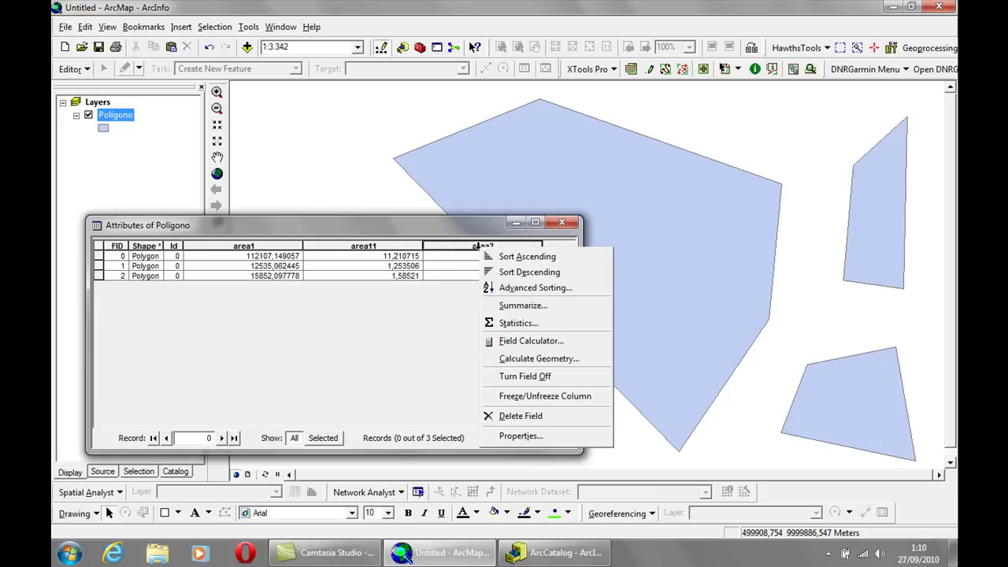
left_click(544, 359)
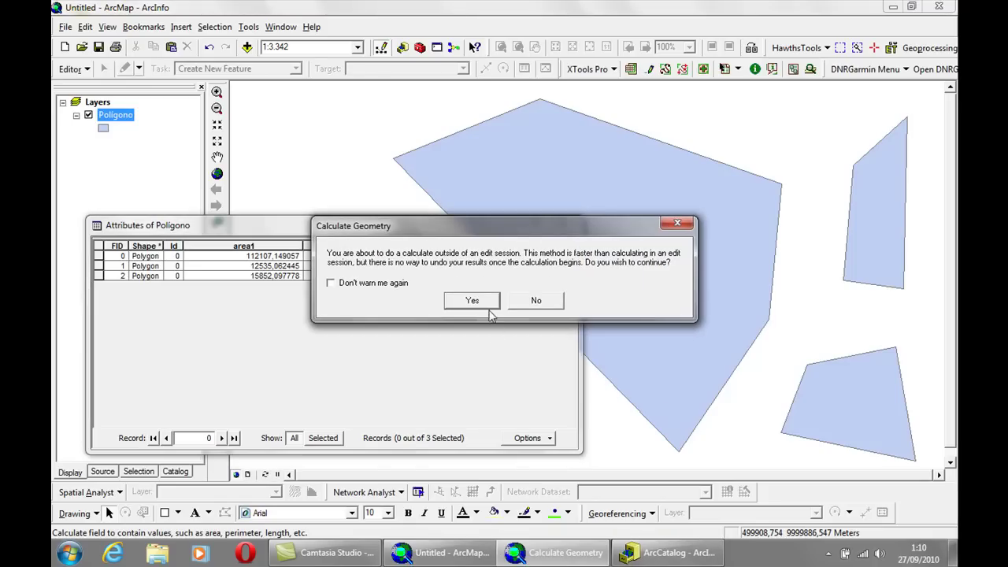
left_click(486, 303)
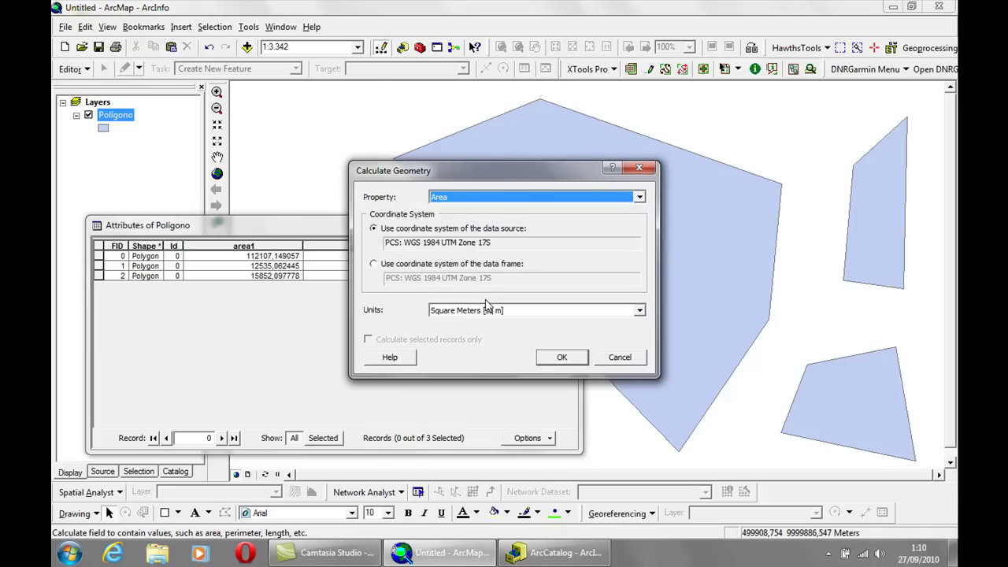
left_click(641, 312)
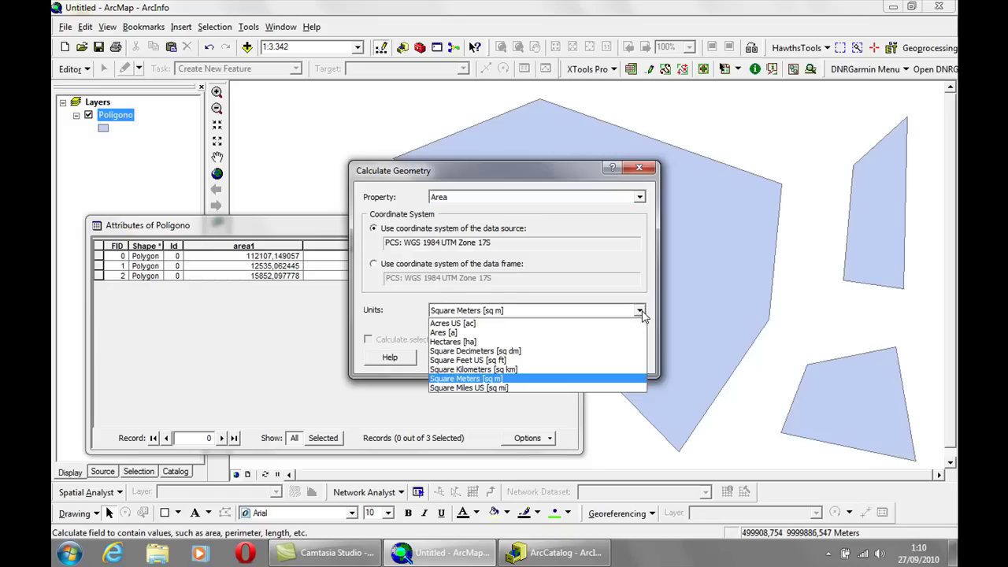
left_click(498, 343)
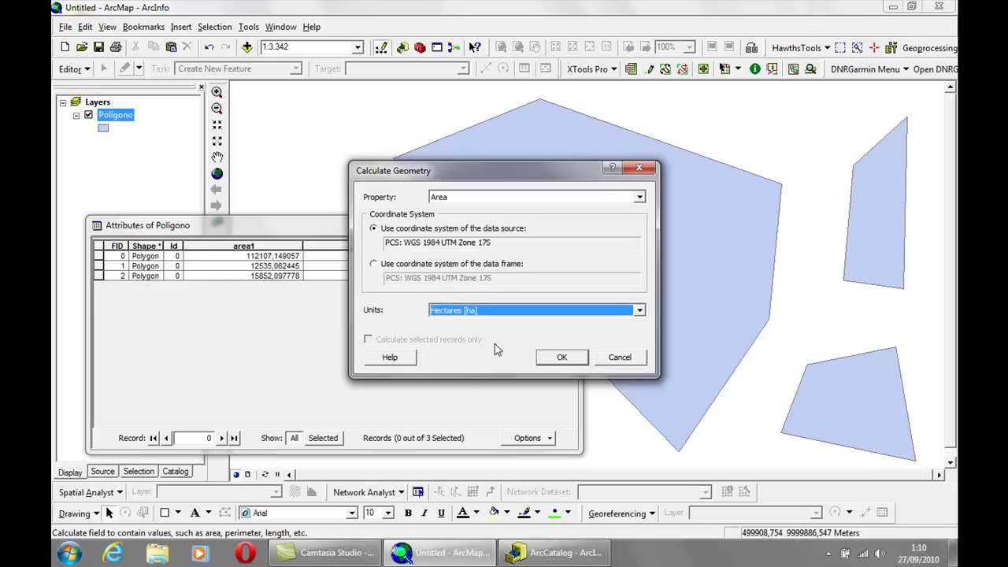
left_click(561, 359)
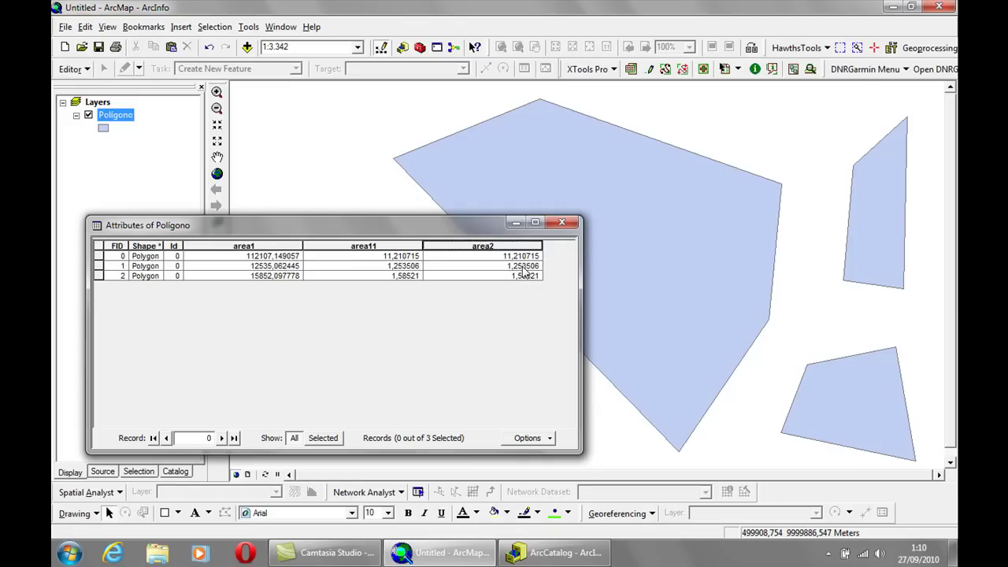
Step: Set up the XTools Pro area calculation for the Polígono layer with only Hectares enabled, excluding Perimeter, Area and Acres
left_click(613, 70)
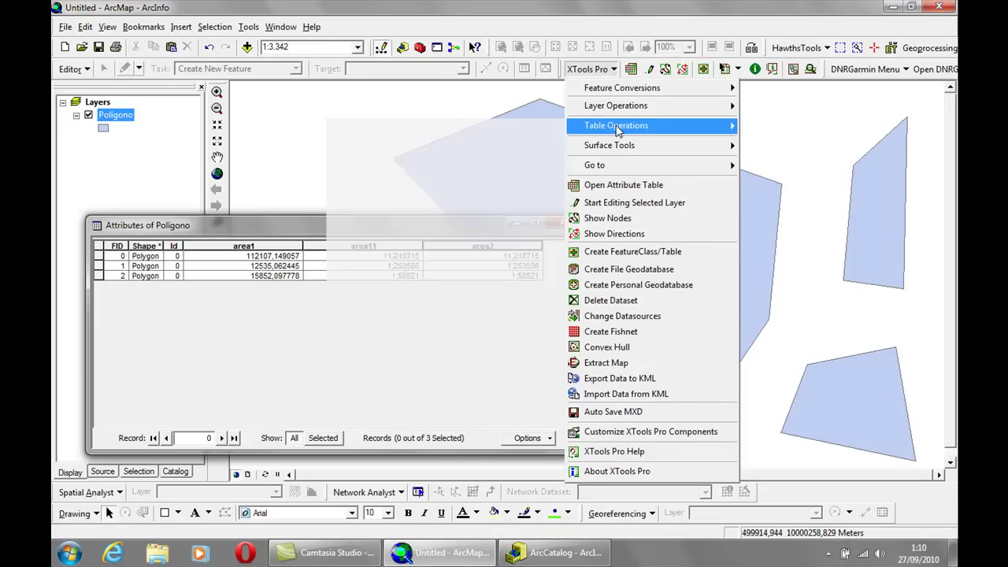
mouse_move(614, 126)
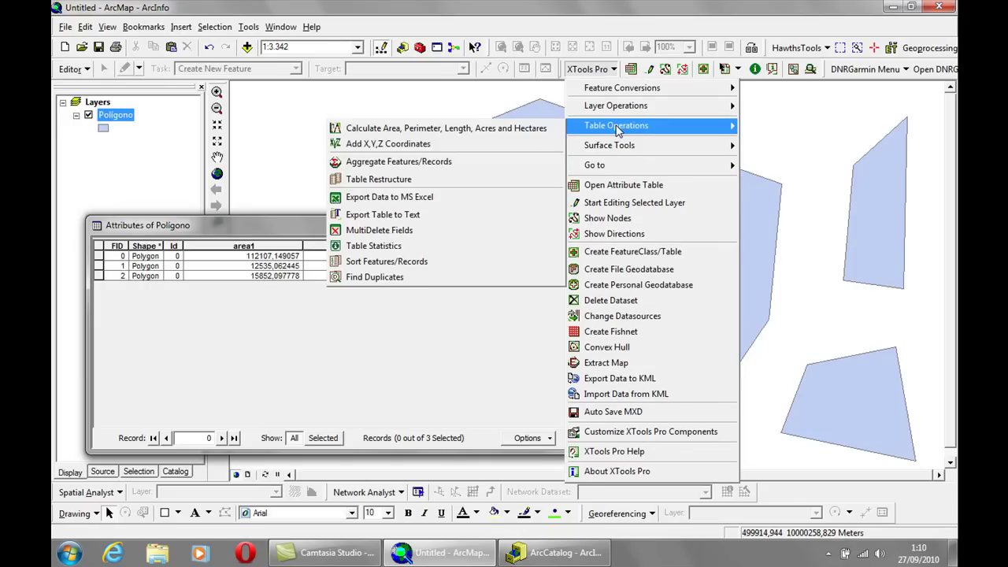
left_click(494, 130)
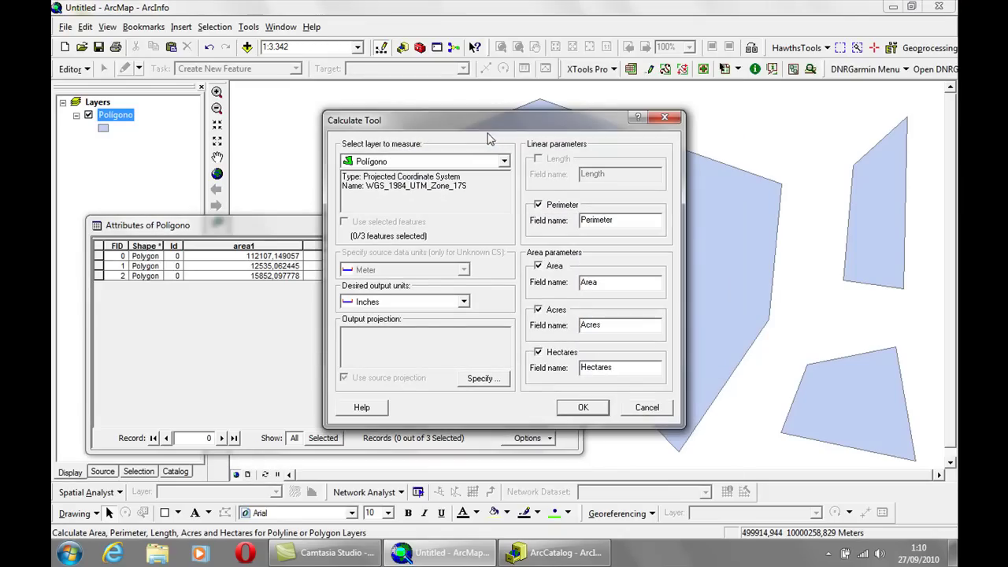
left_click_drag(477, 126, 693, 110)
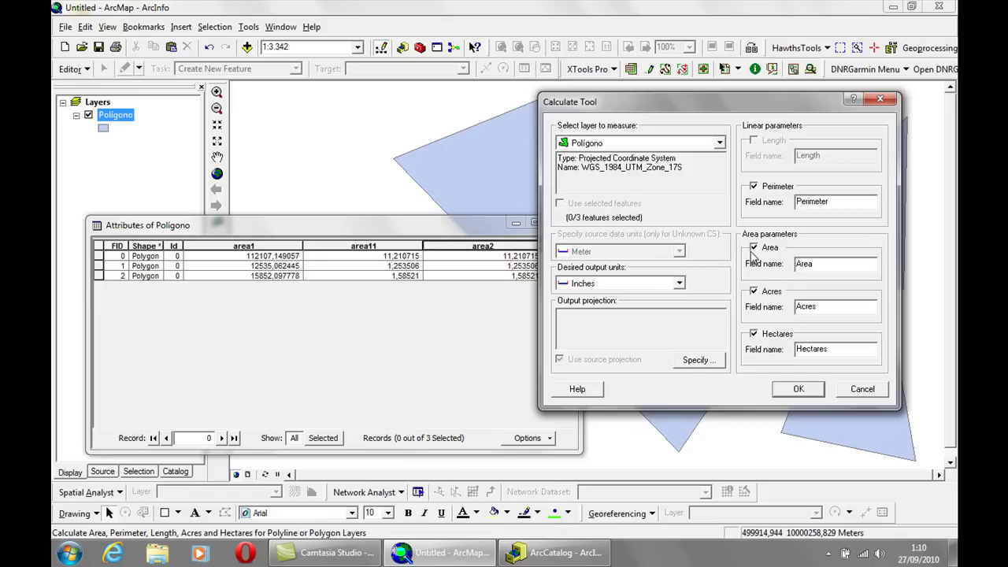
left_click(754, 292)
left_click(754, 248)
left_click(754, 186)
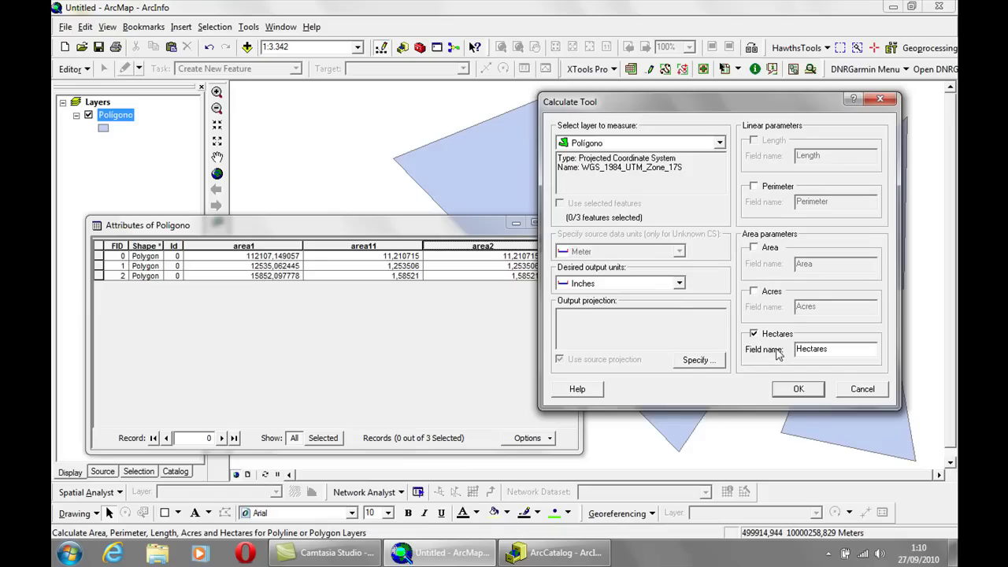
Step: Change the desired output units, run the hectares calculation, and widen the attribute table to show all its fields
left_click(680, 285)
left_click(623, 319)
key("Down")
key("Down")
key("Down")
key("Down")
key("Down")
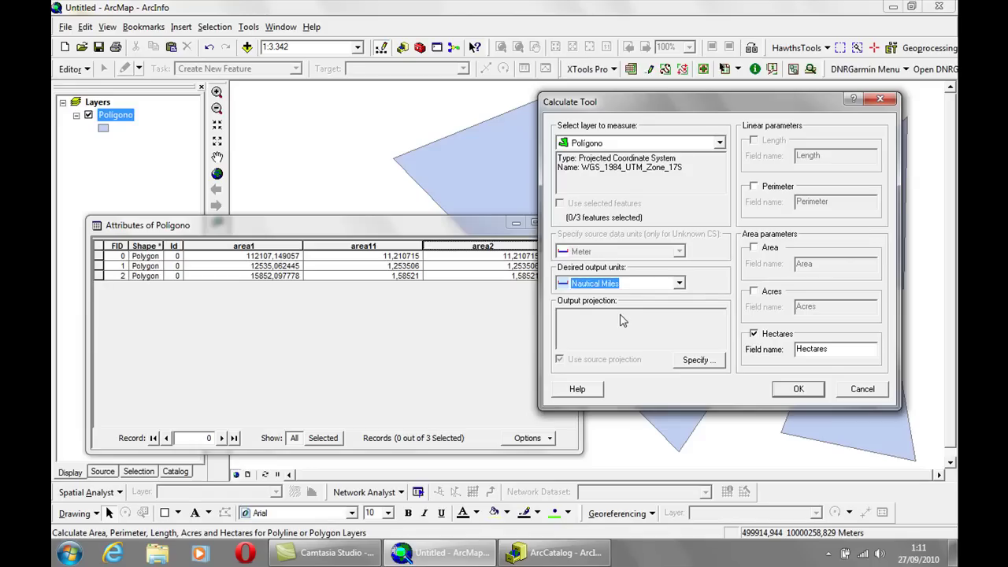
key("Down")
left_click(799, 389)
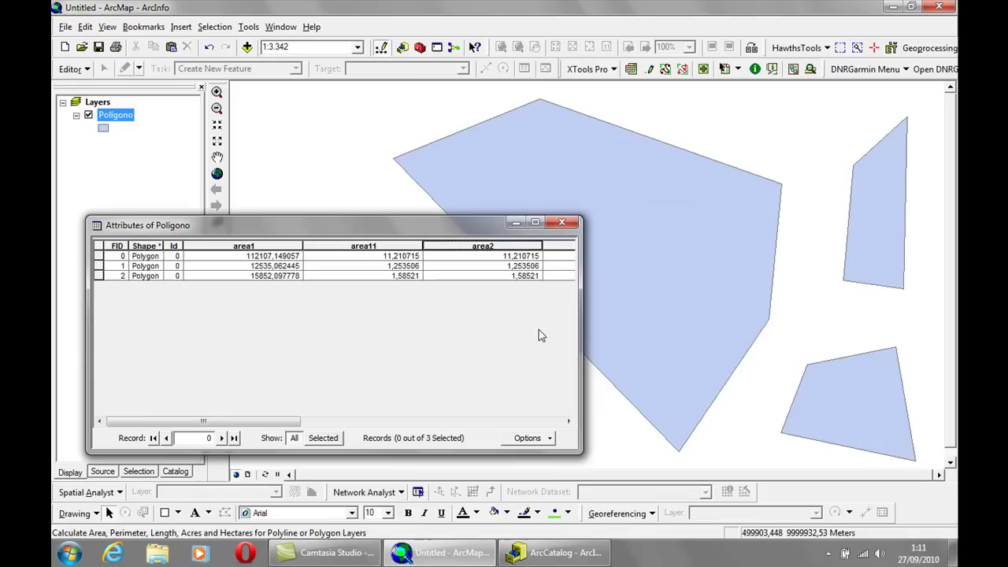
left_click_drag(579, 355, 792, 315)
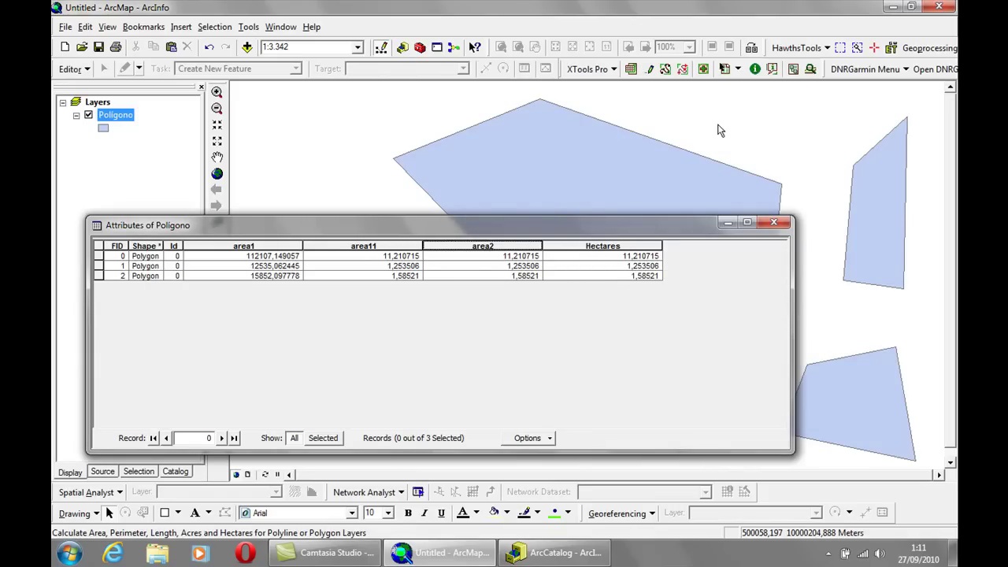
Step: Set up the HawthsTools area/perimeter field tool to add a new field named AREA, with Perimeter excluded
left_click(803, 69)
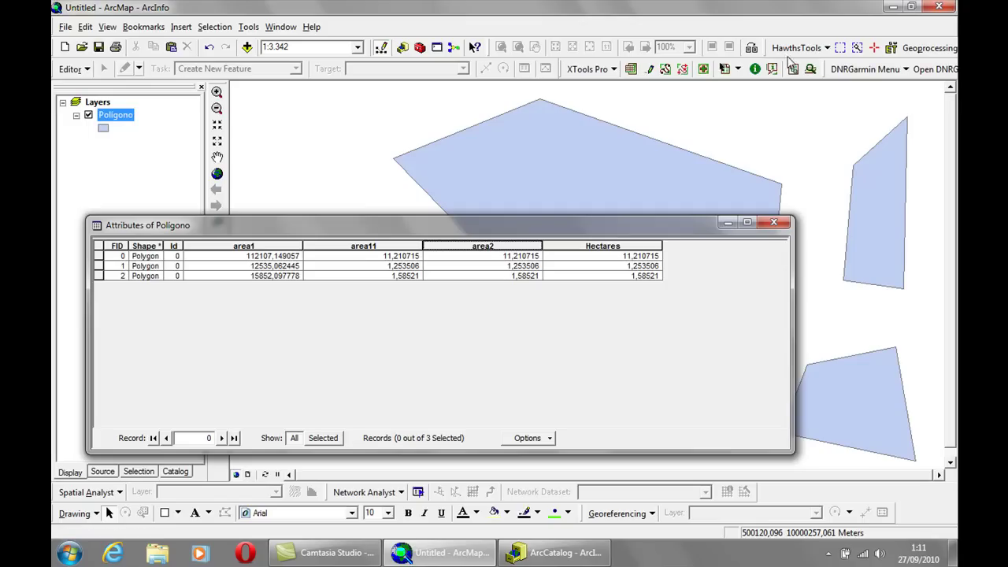
left_click(829, 48)
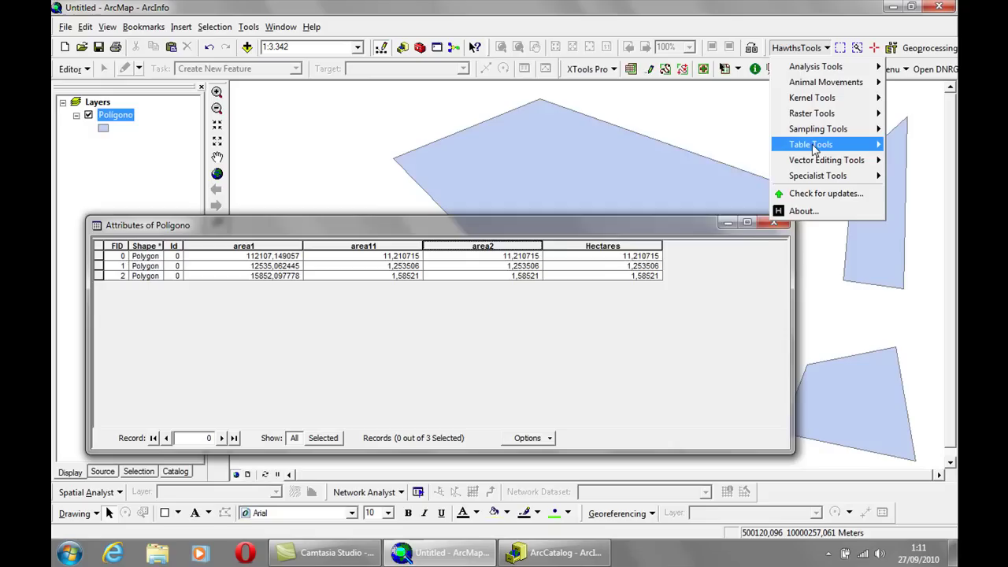
mouse_move(814, 148)
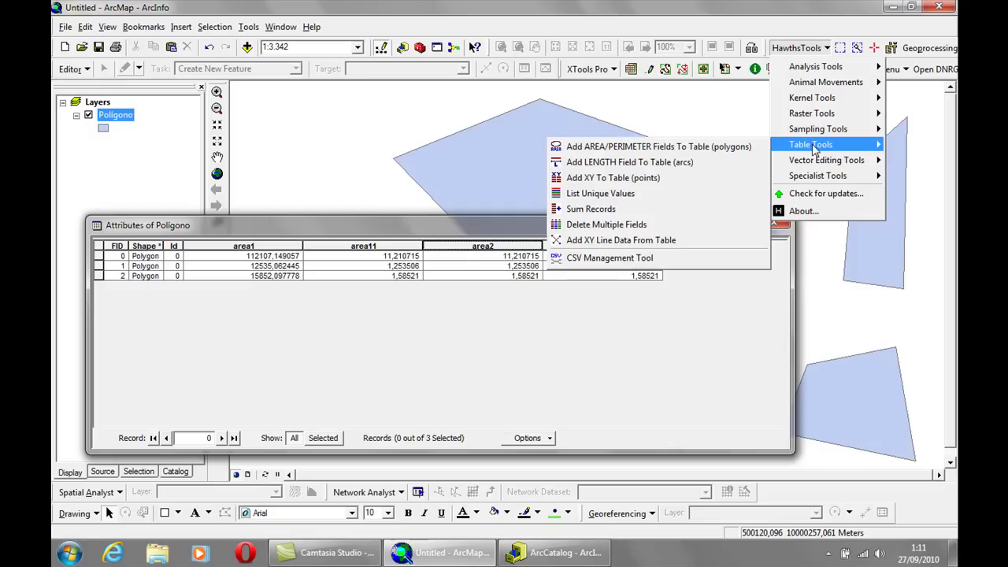
left_click(649, 150)
left_click_drag(522, 128, 384, 144)
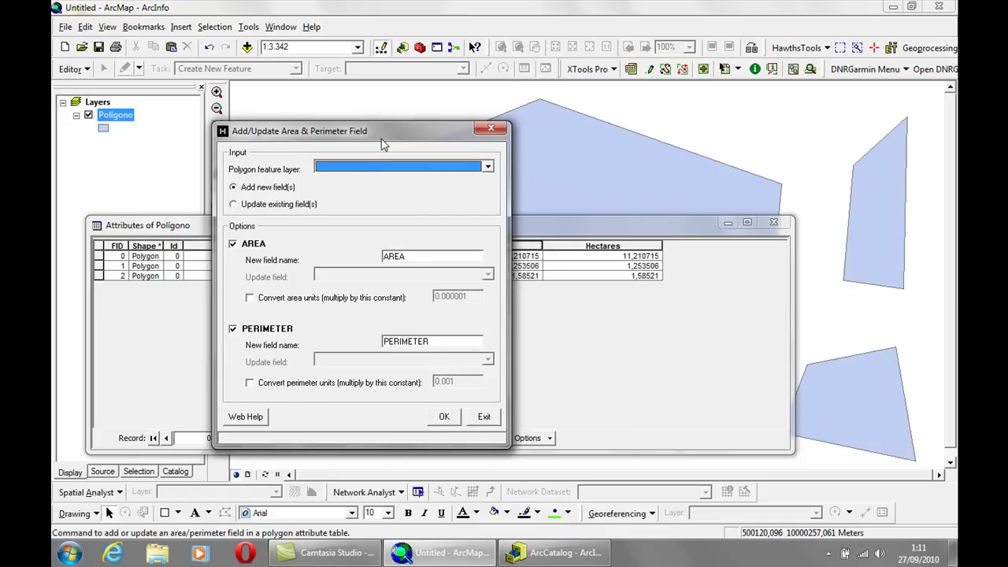
left_click(233, 330)
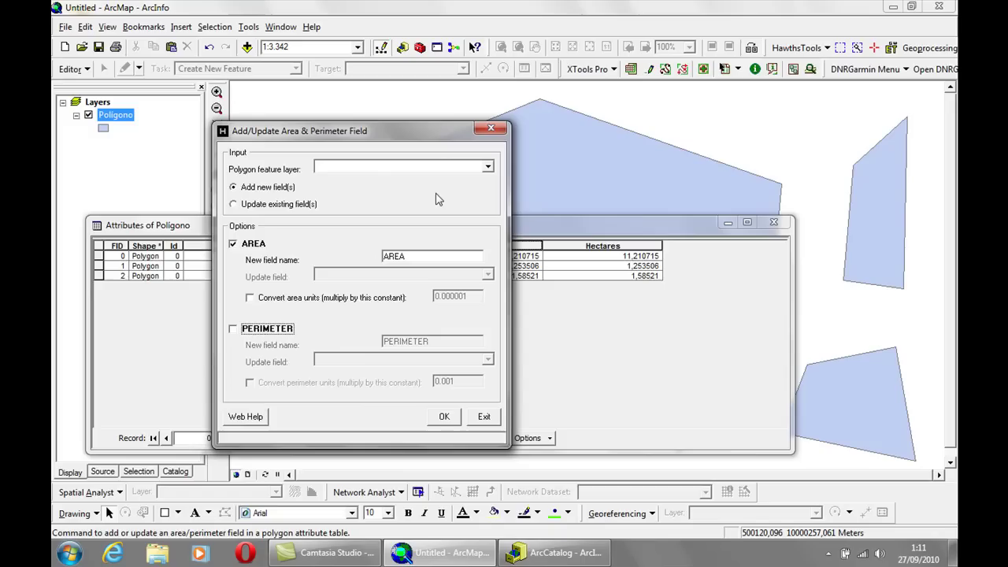
left_click_drag(415, 139, 484, 105)
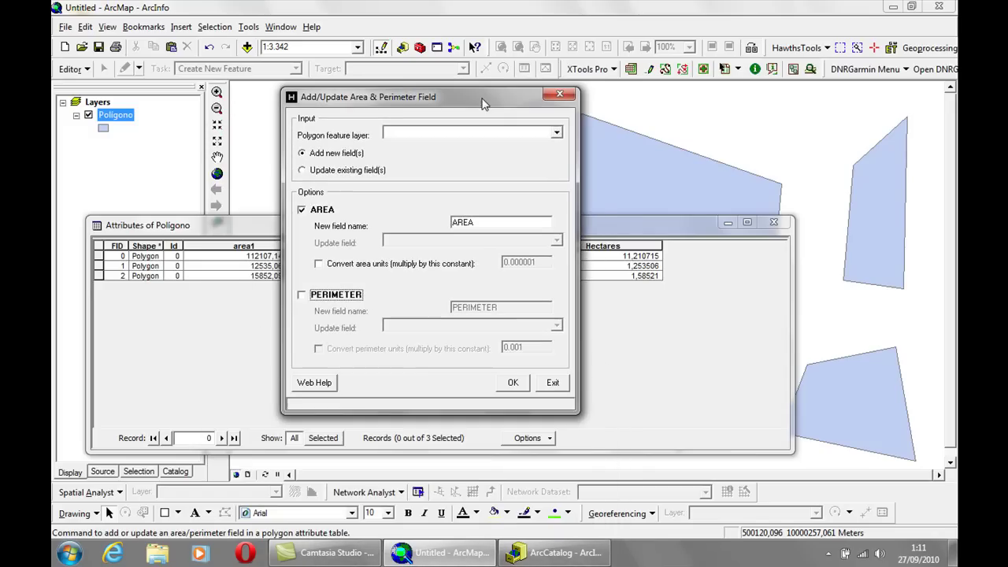
Step: Choose Polígono as the polygon feature layer and add the AREA field to its attribute table
left_click(515, 382)
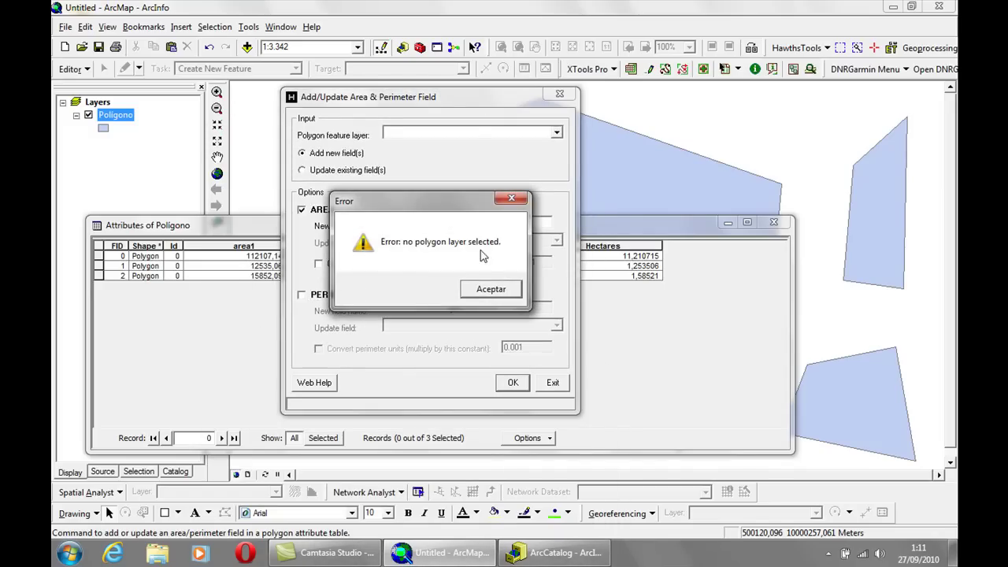
left_click(493, 289)
left_click(557, 135)
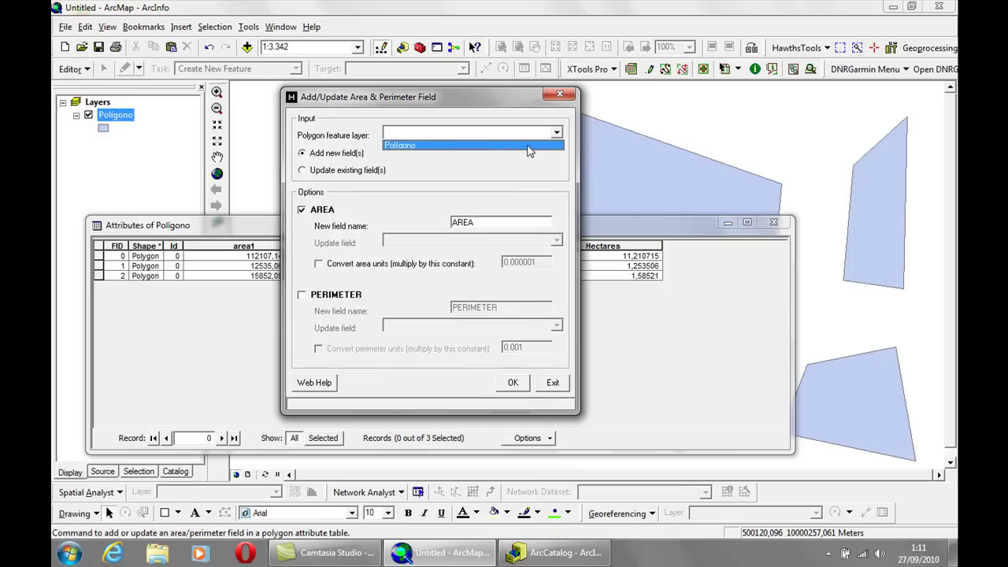
left_click(530, 146)
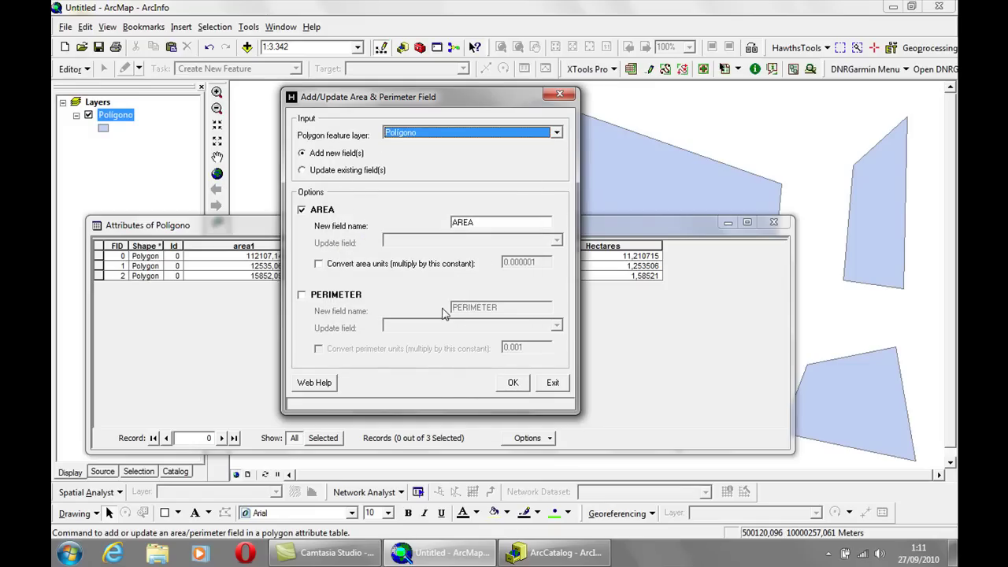
left_click(513, 383)
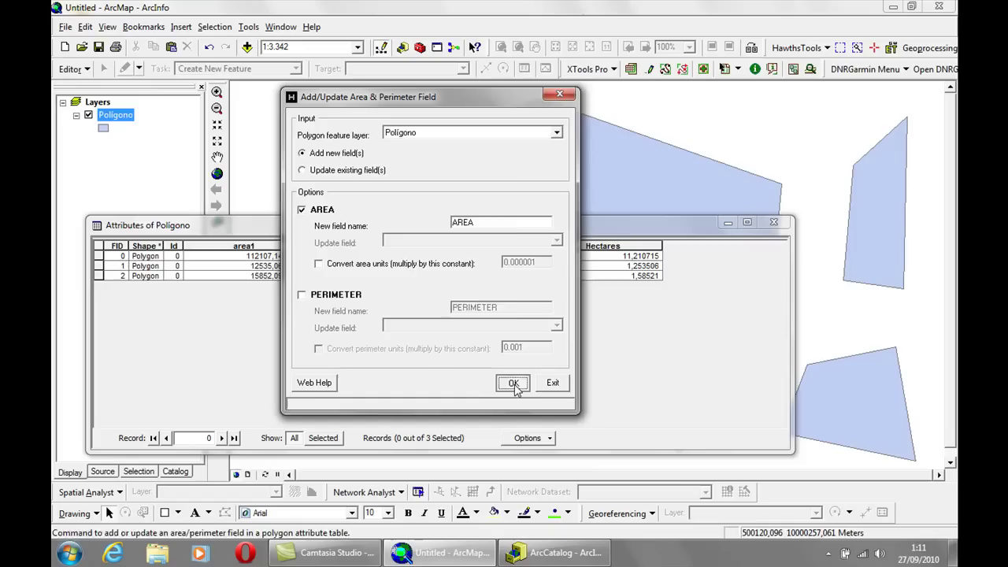
left_click(468, 289)
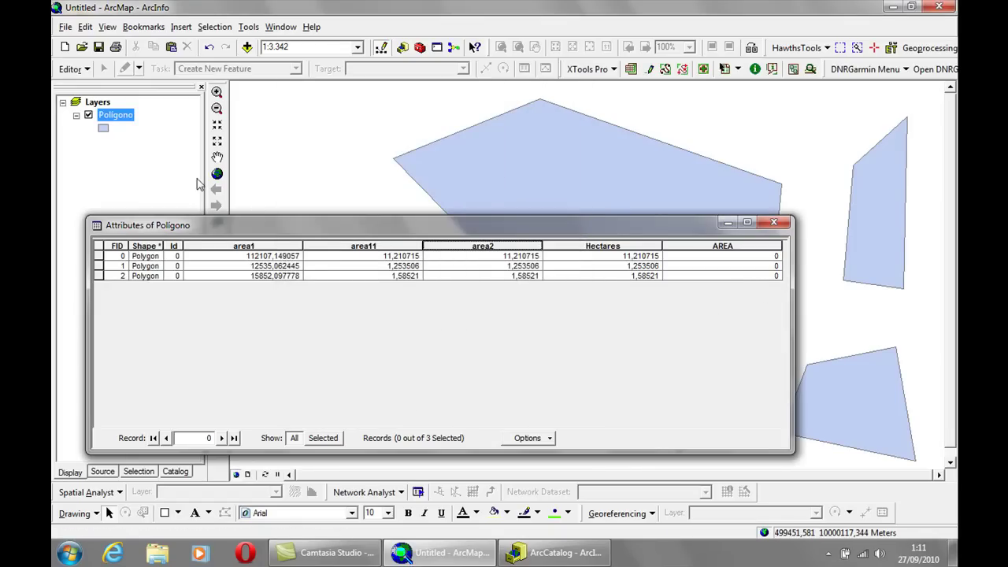
Step: Start and stop an edit session on the Polígono layer to refresh the AREA values in its attribute table
left_click(71, 68)
left_click(93, 104)
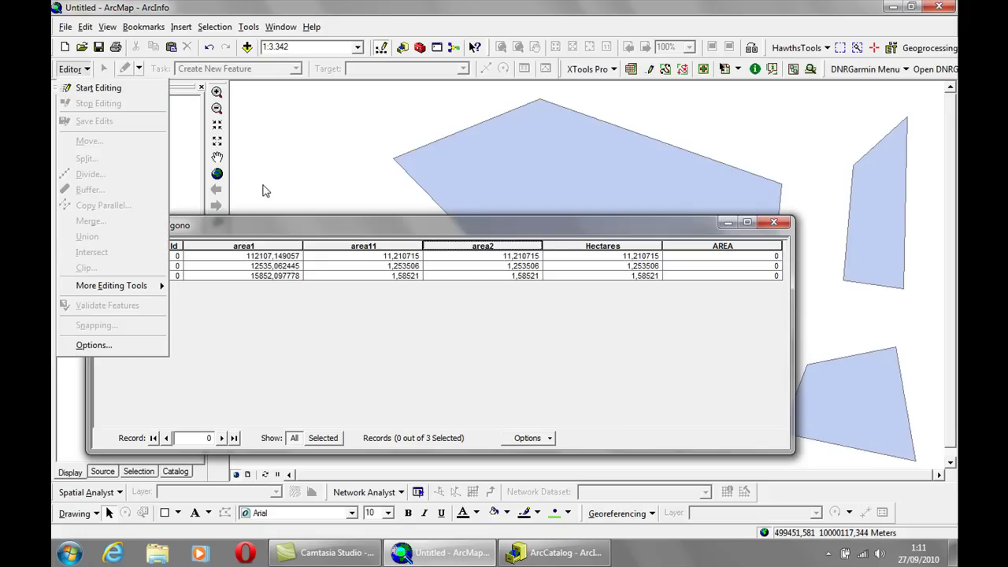
left_click(100, 91)
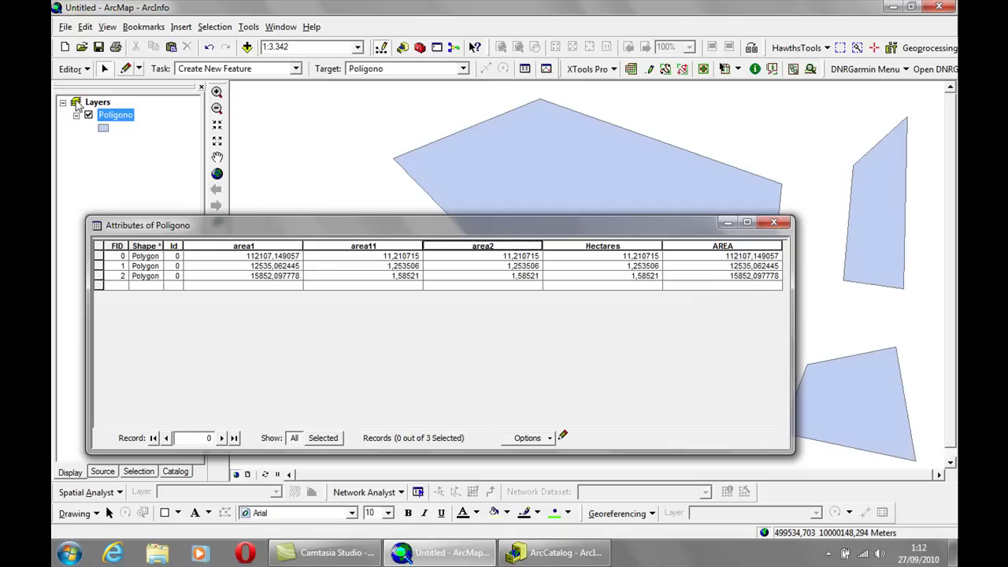
left_click(73, 68)
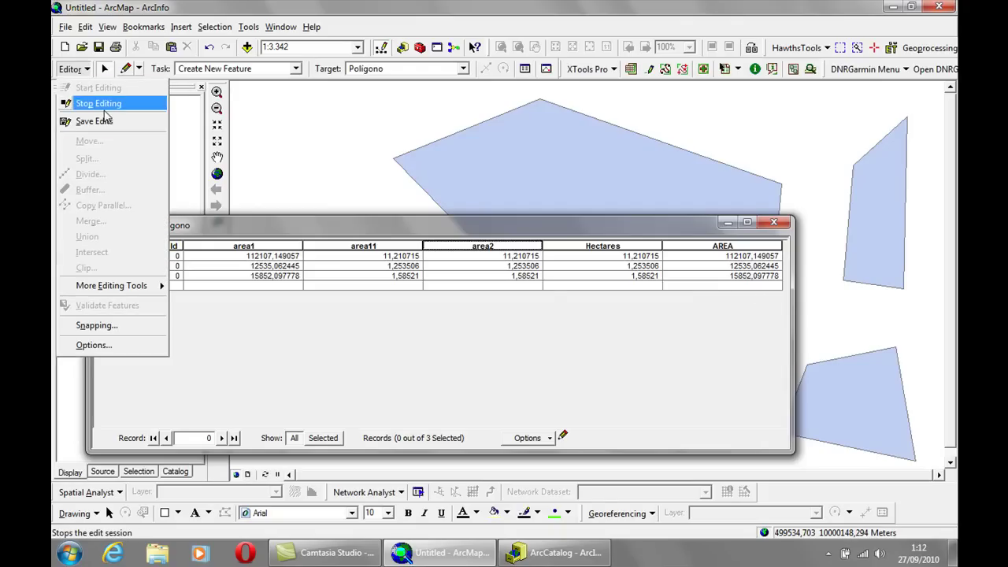
left_click(99, 103)
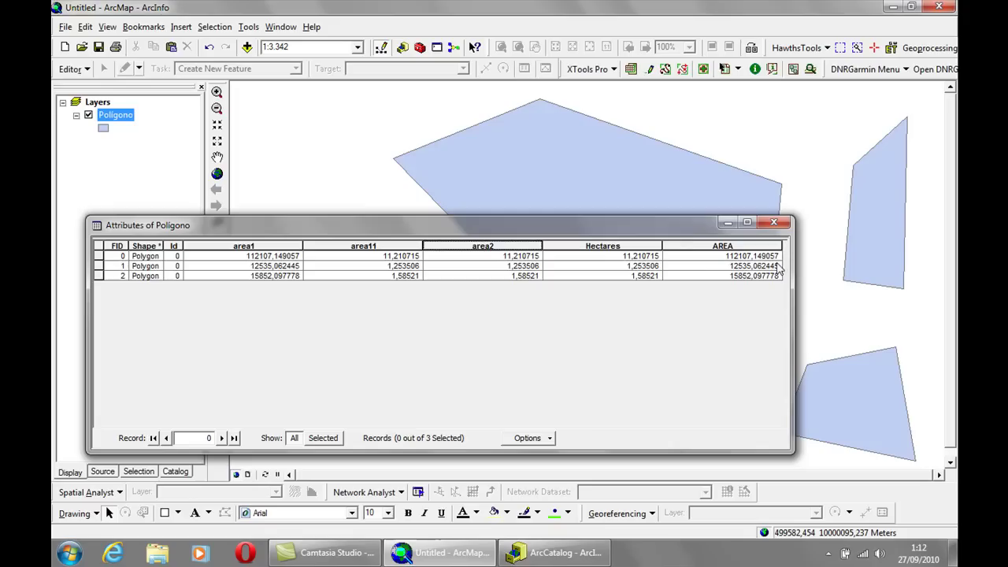
Step: Add a Double field named longitud to the Polígono attribute table
left_click(553, 438)
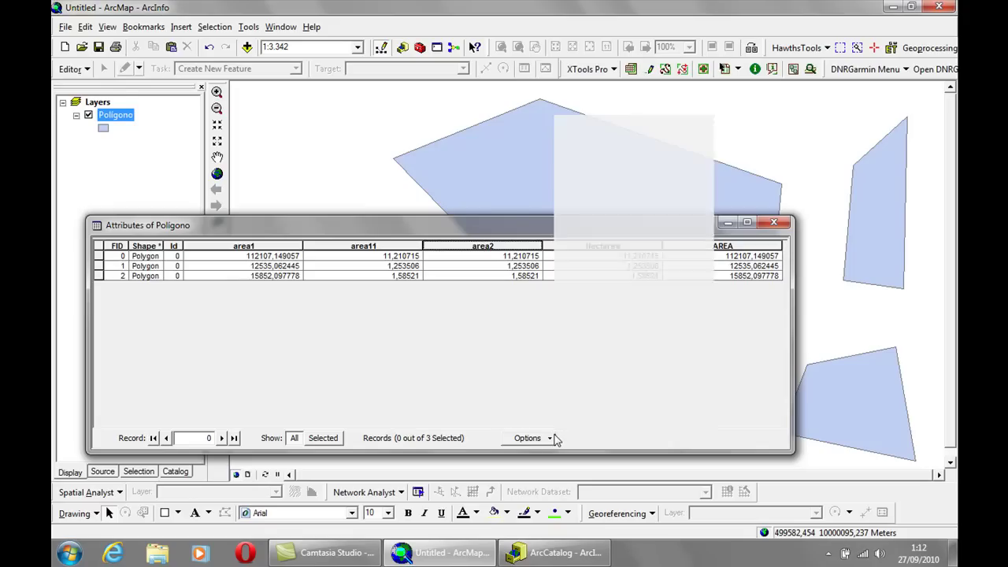
left_click(626, 209)
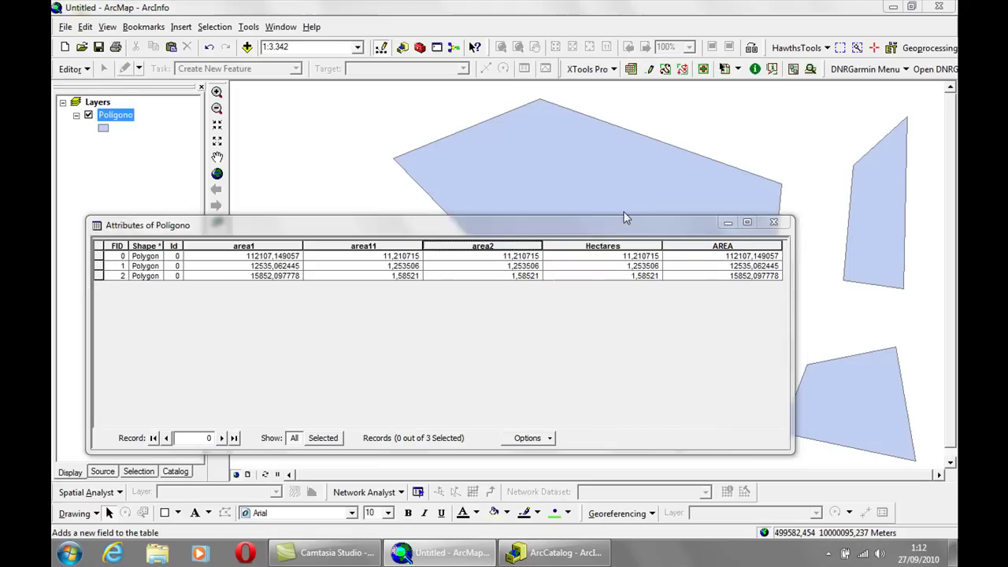
left_click(584, 222)
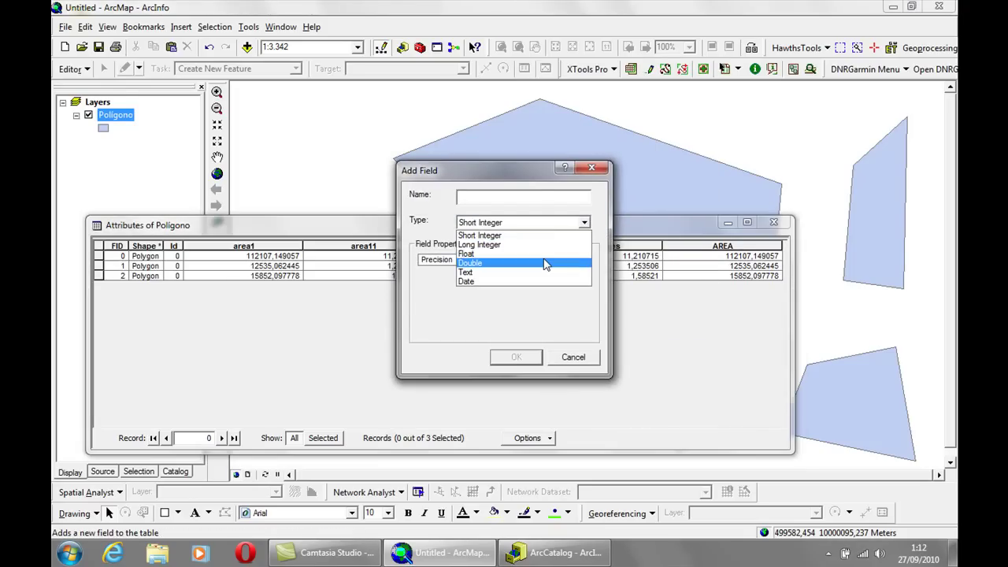
left_click(545, 264)
left_click(505, 196)
type("longitud")
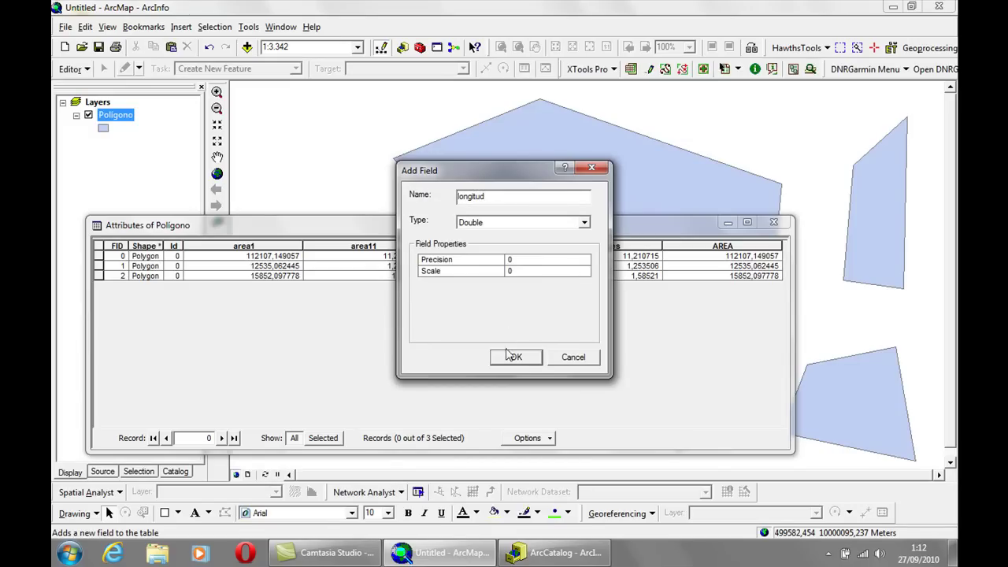
left_click(520, 357)
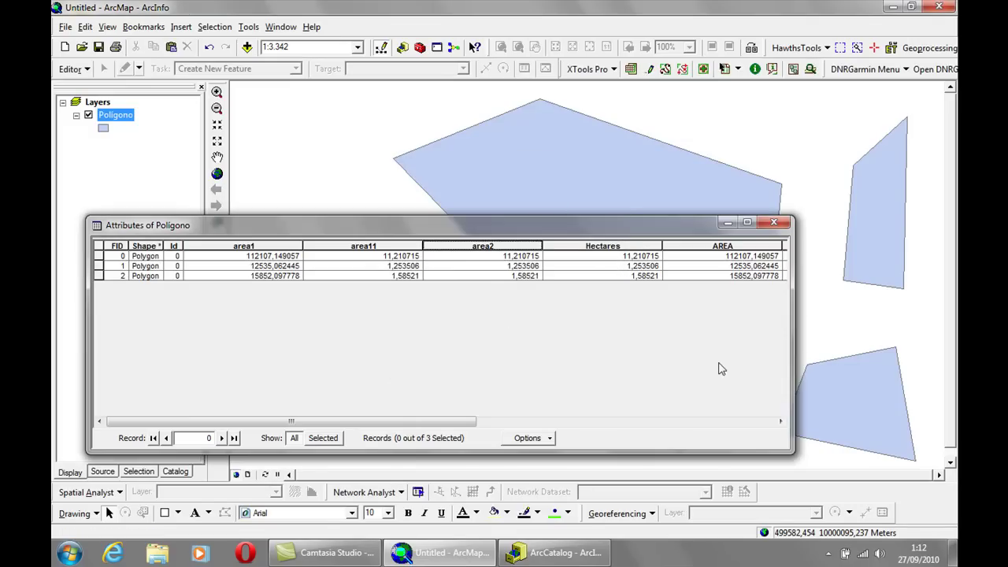
Step: Calculate the polygons' Perimeter geometry in Meters [m] for the longitud field, using the data source's coordinate system
left_click_drag(425, 421, 683, 408)
right_click(750, 248)
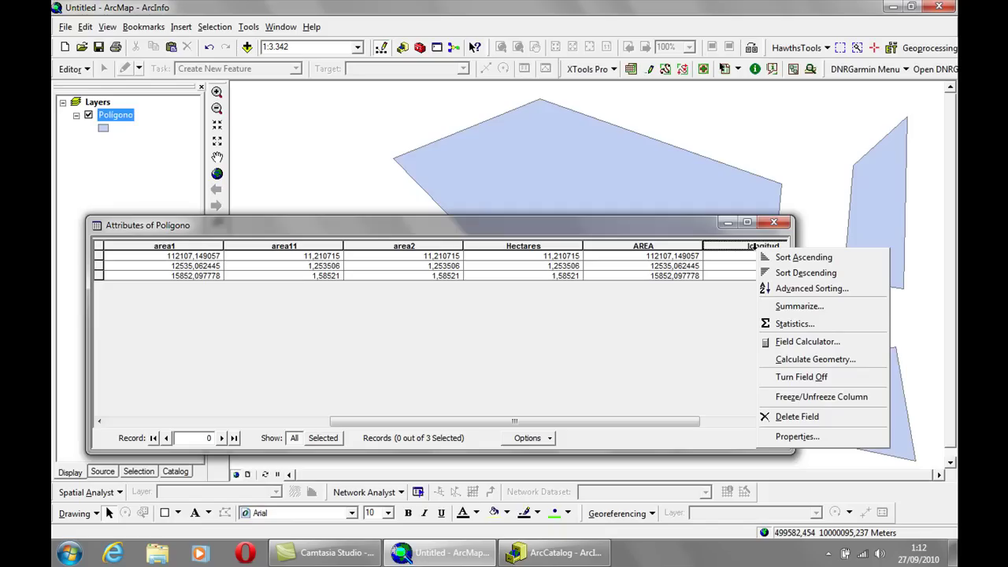
left_click(799, 361)
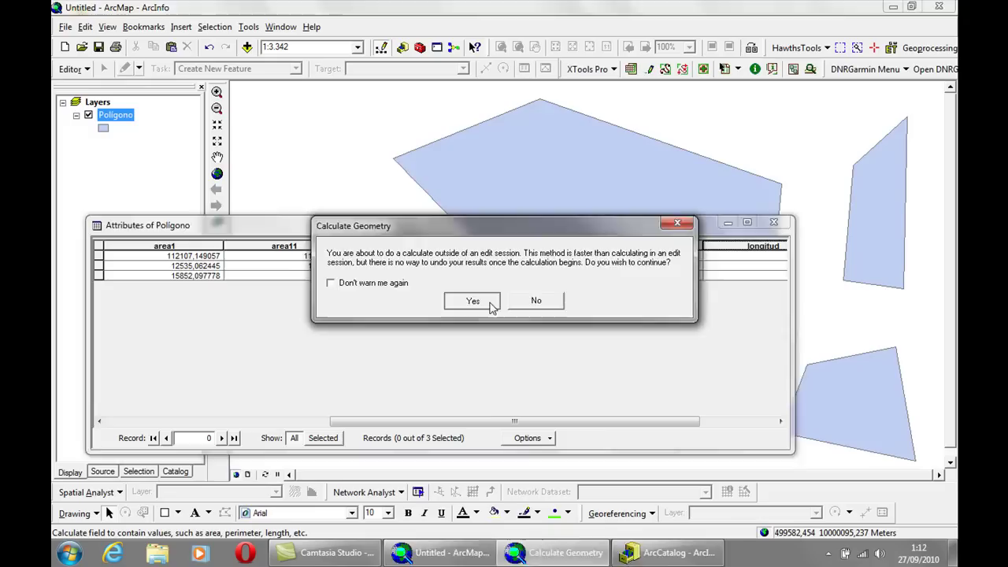
left_click(473, 302)
left_click(638, 312)
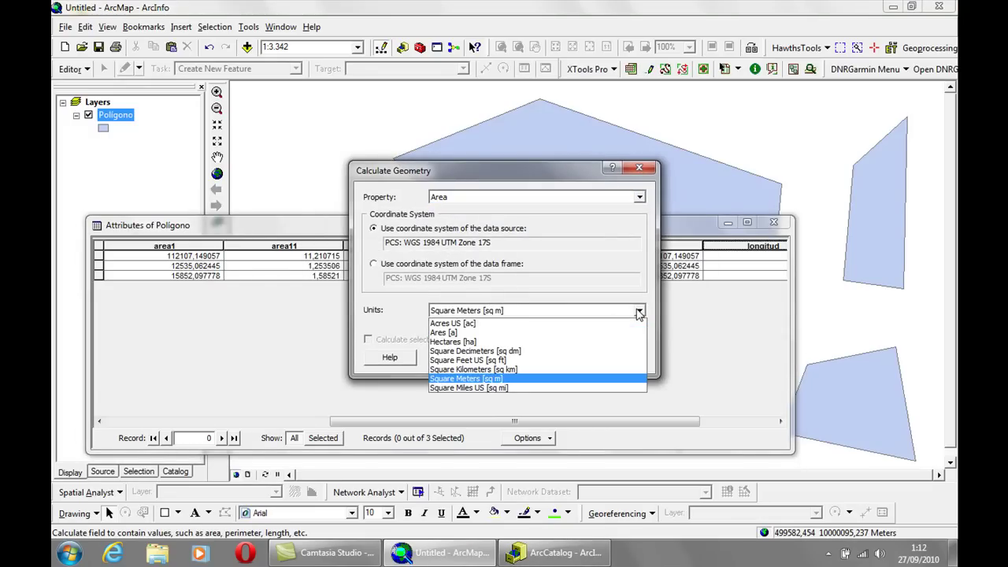
left_click(640, 197)
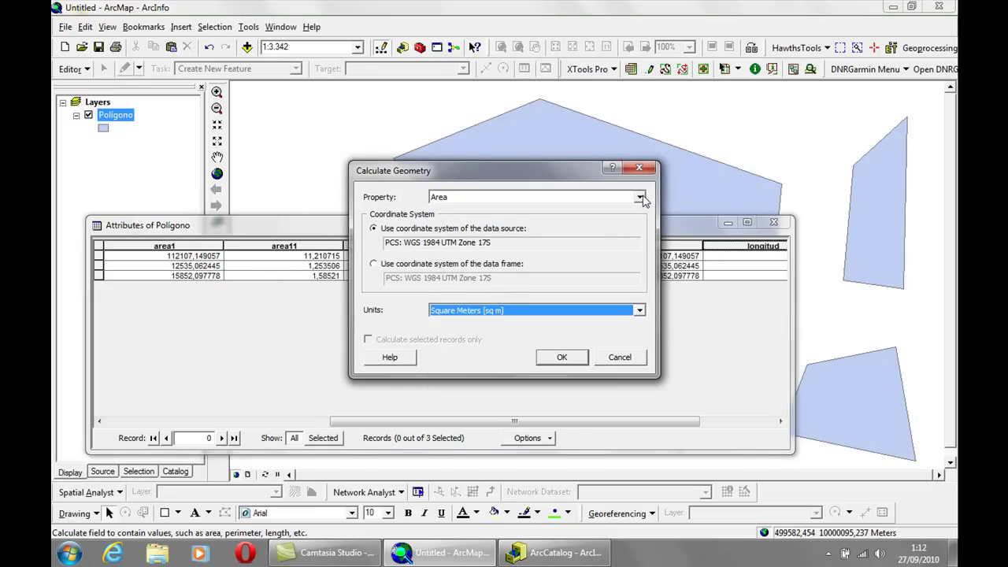
left_click(640, 197)
left_click(593, 219)
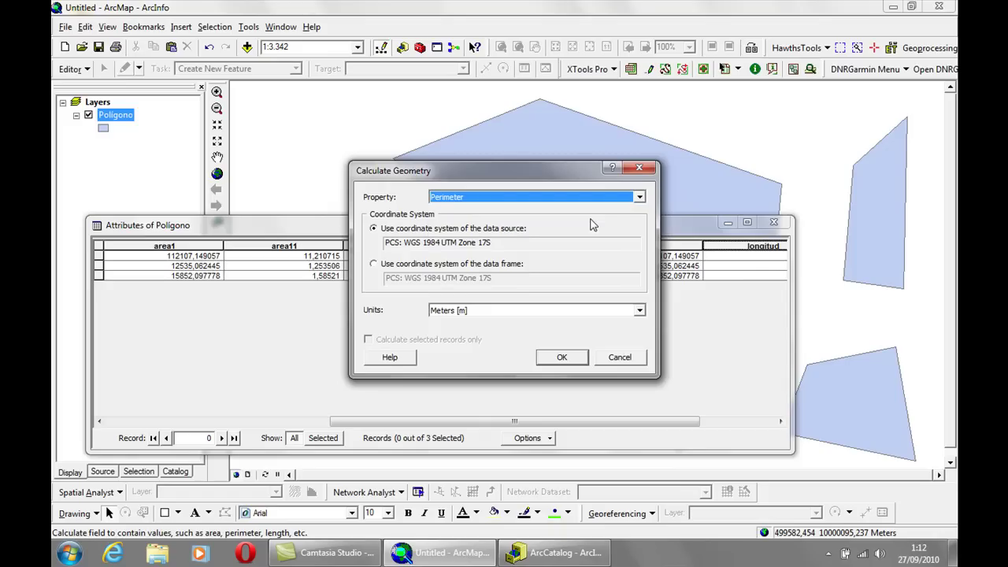
left_click(562, 358)
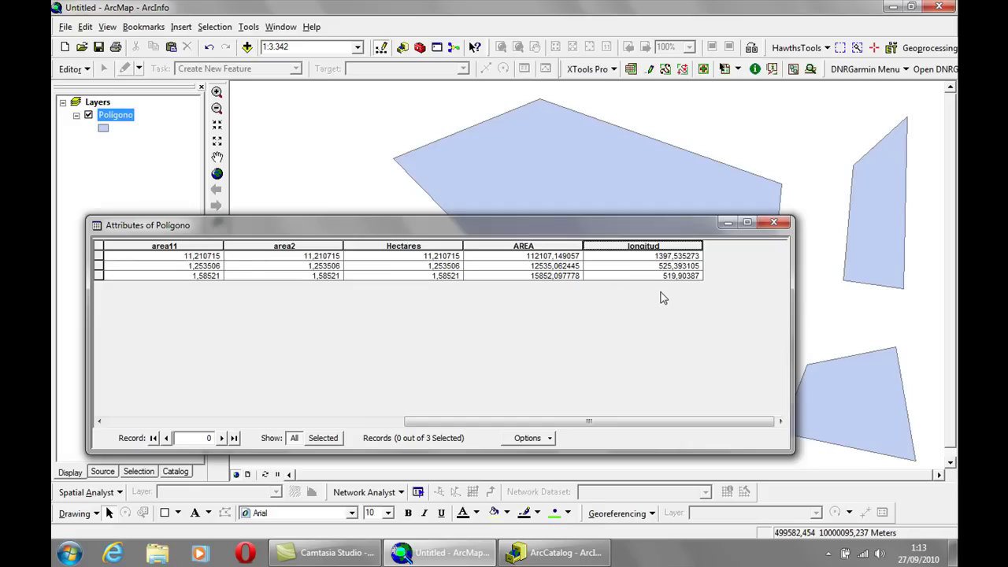
right_click(657, 247)
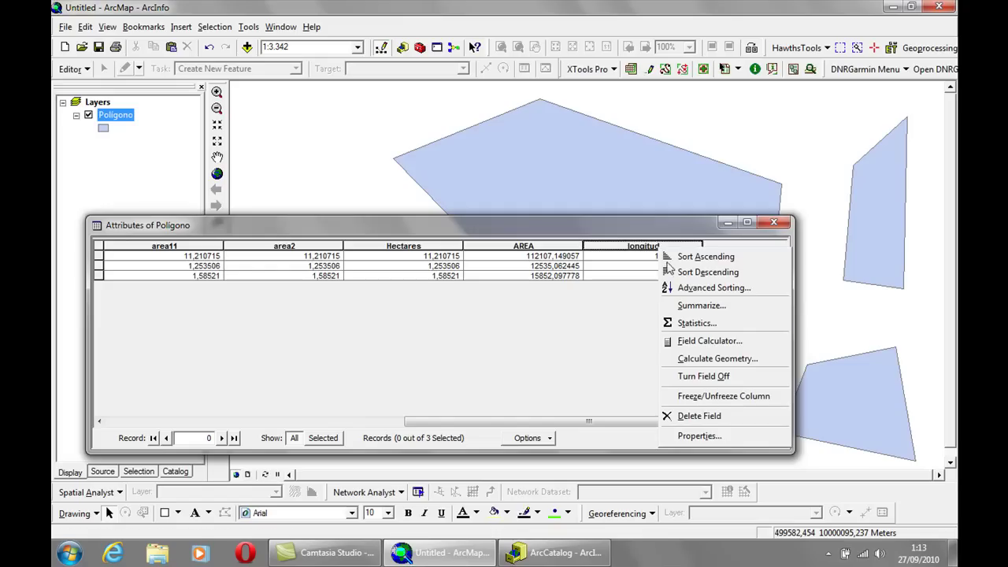
left_click(585, 363)
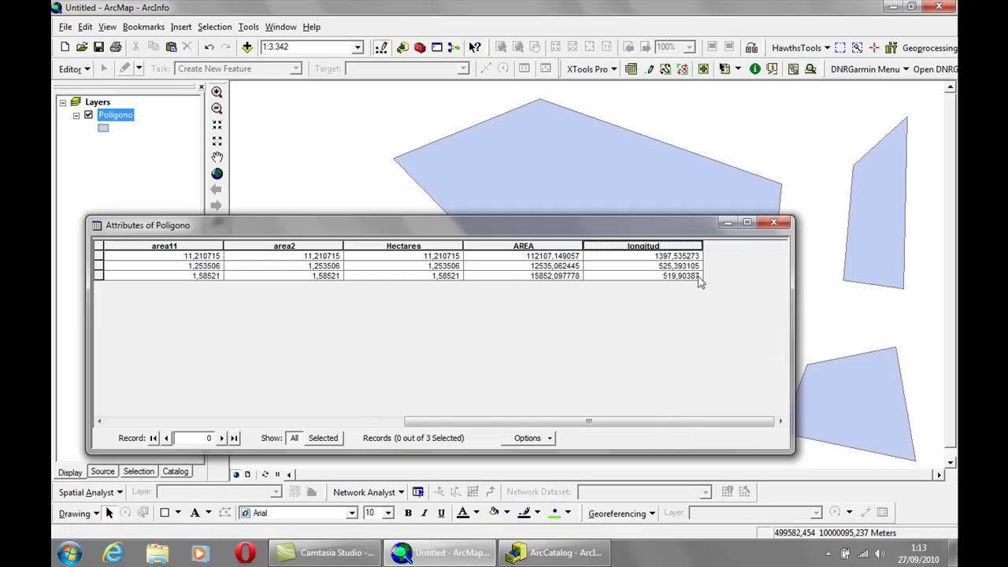
Step: Minimize the attribute table and the ArcMap and ArcCatalog windows to return to the desktop
left_click(729, 226)
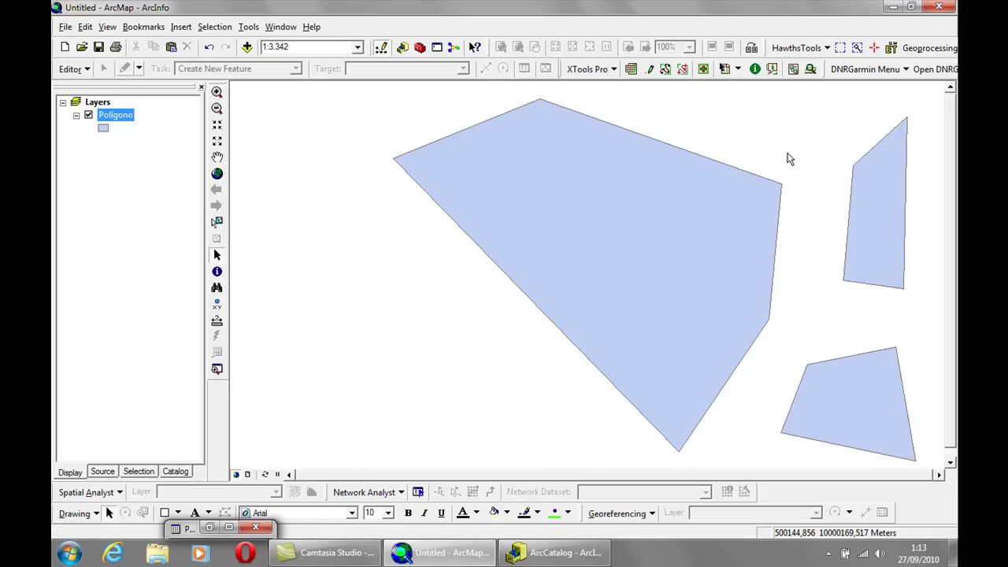
left_click(893, 6)
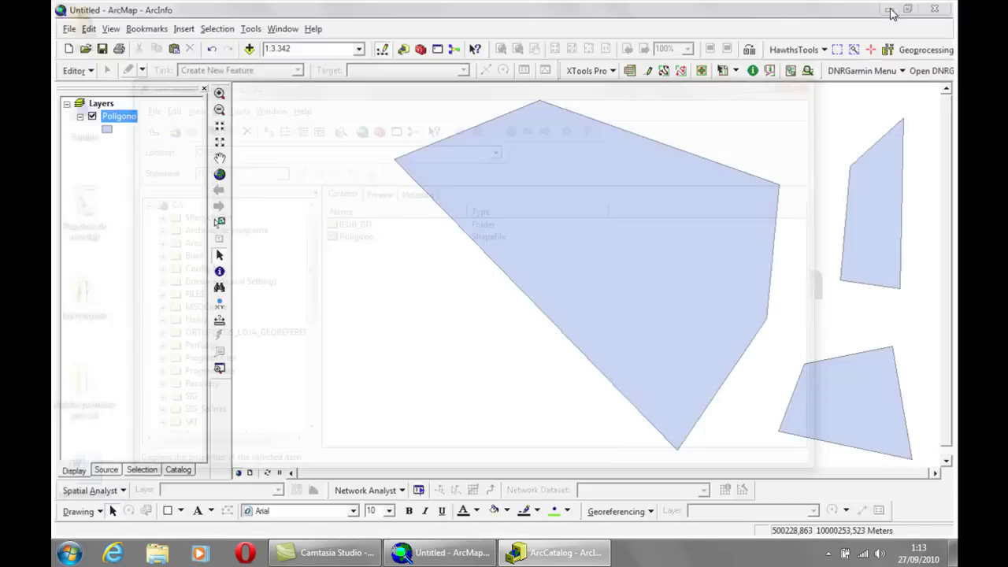
left_click(747, 89)
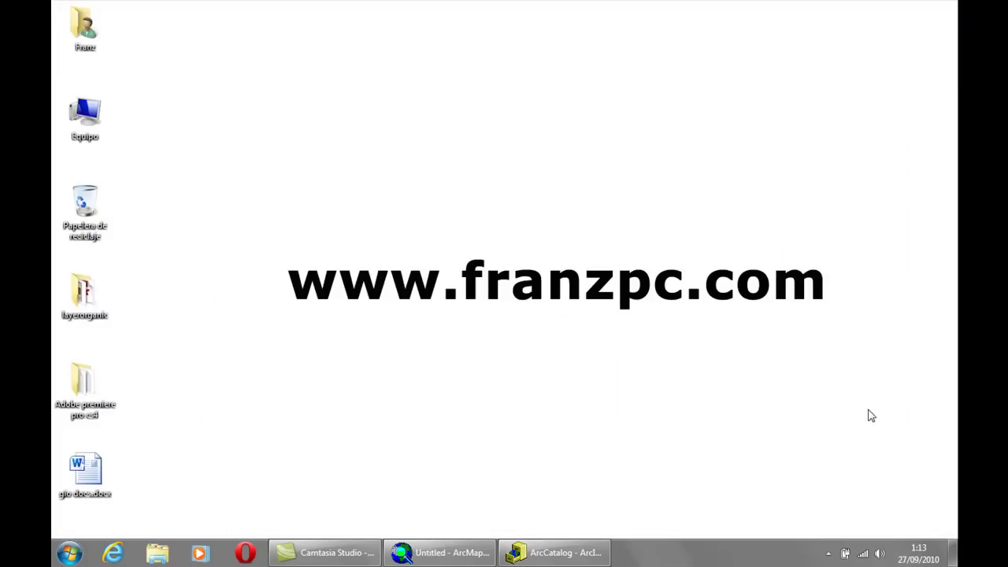